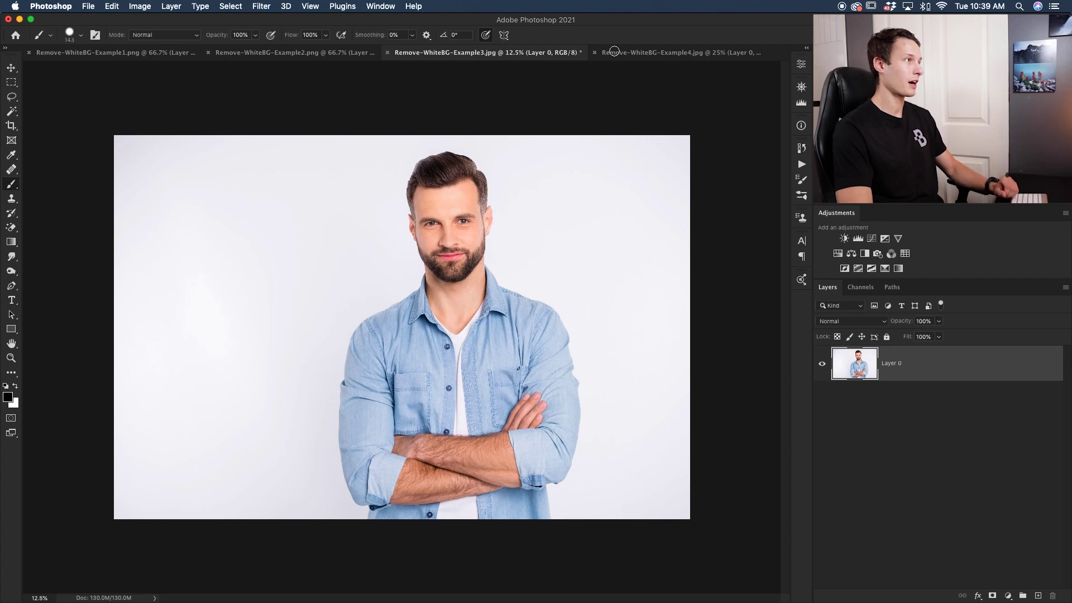
- Look through the logo, windmill and woman's portrait example images in Remove-WhiteBG-Example2.png, Example1.png and Example4.jpg
click(324, 55)
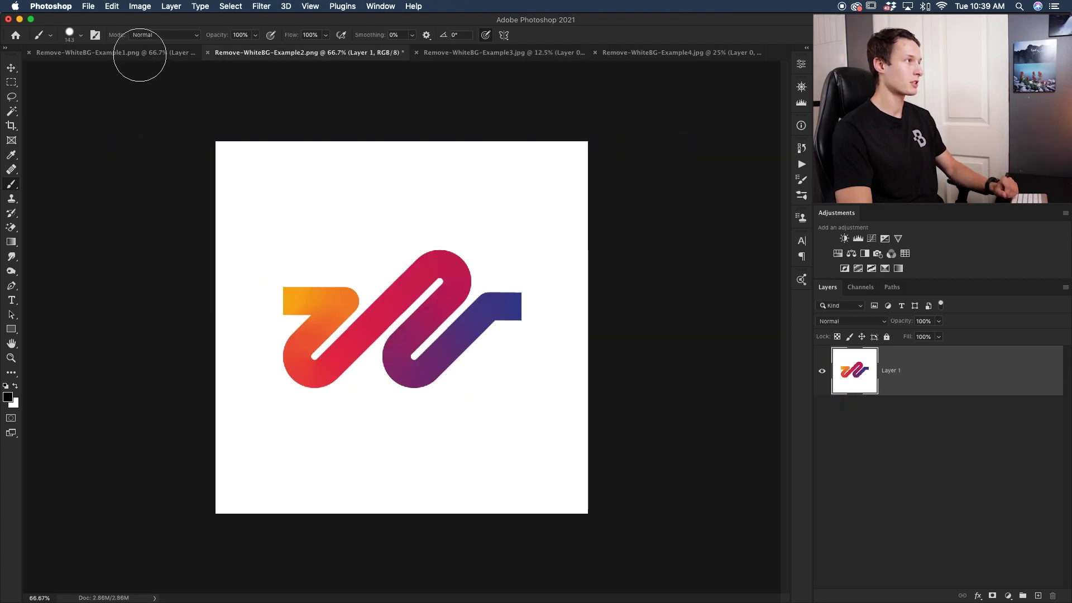
click(118, 53)
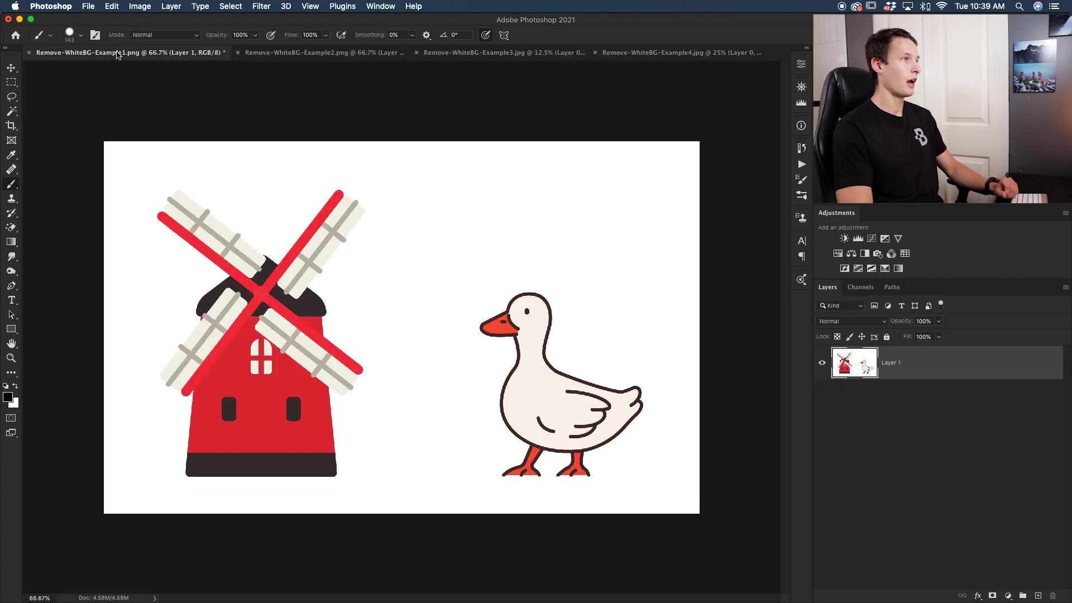
click(657, 54)
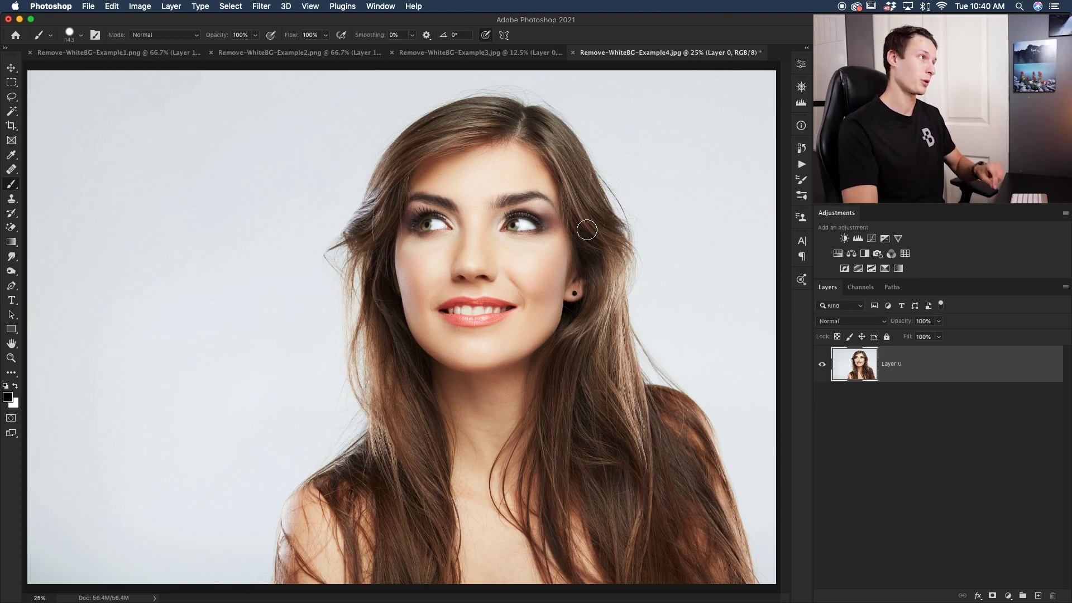
- Switch to Remove-WhiteBG-Example3.jpg and display the Properties of Layer 0
key(ctrl+shift+Tab)
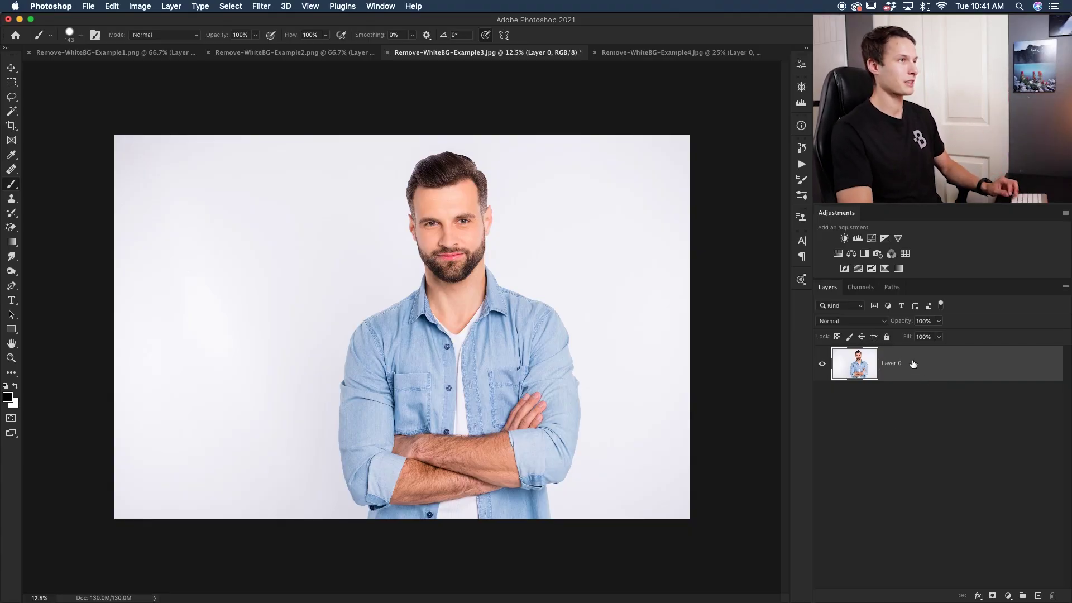
click(800, 66)
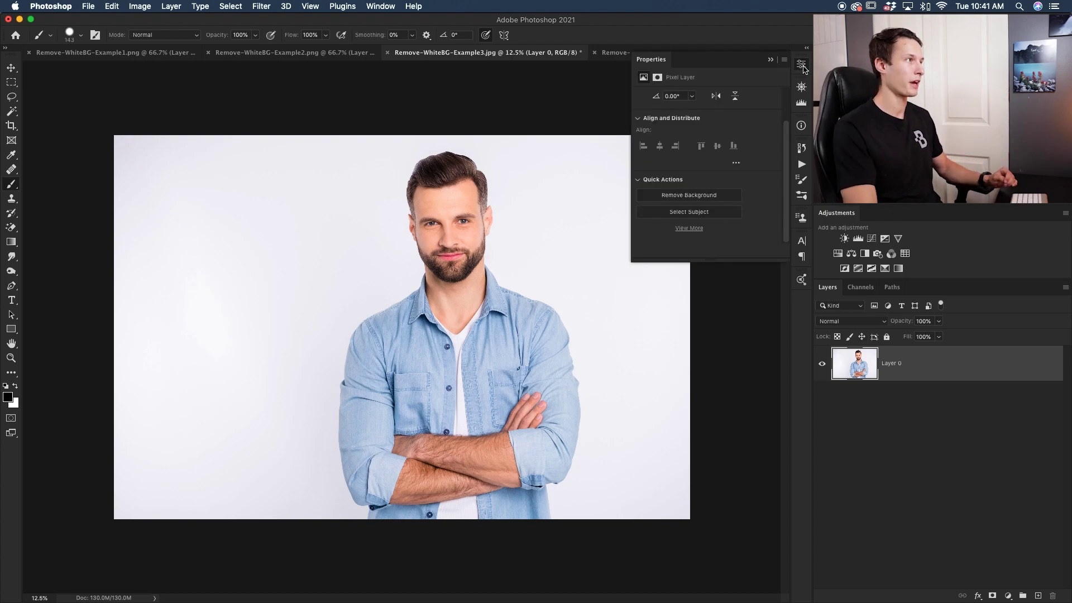
click(382, 6)
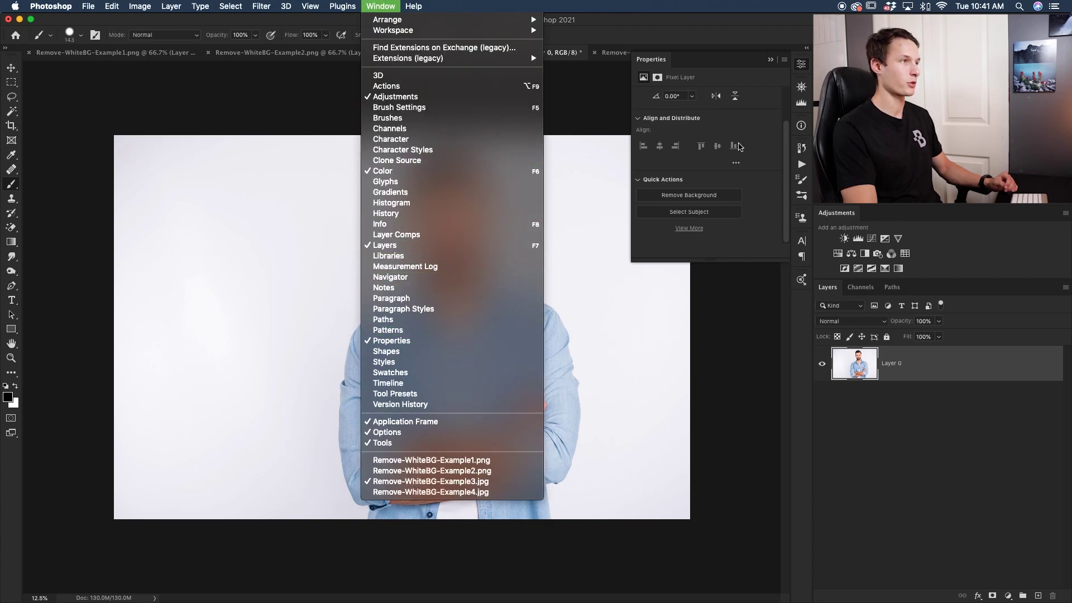
click(891, 342)
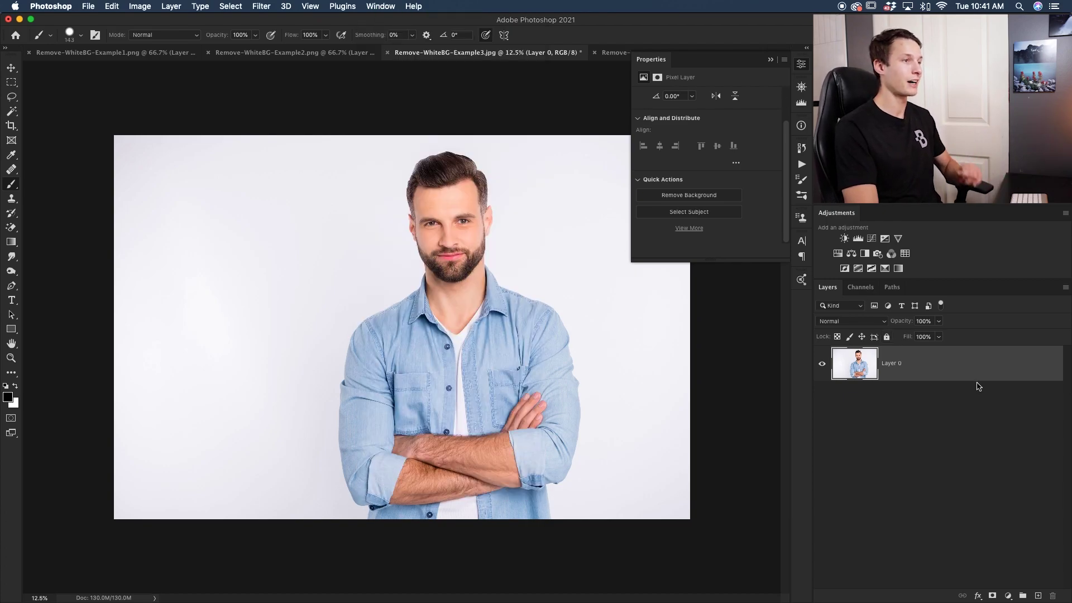
- Make sure Layer 0 is unlocked and cut the man out of his white backdrop with the Remove Background quick action
key(super+slash)
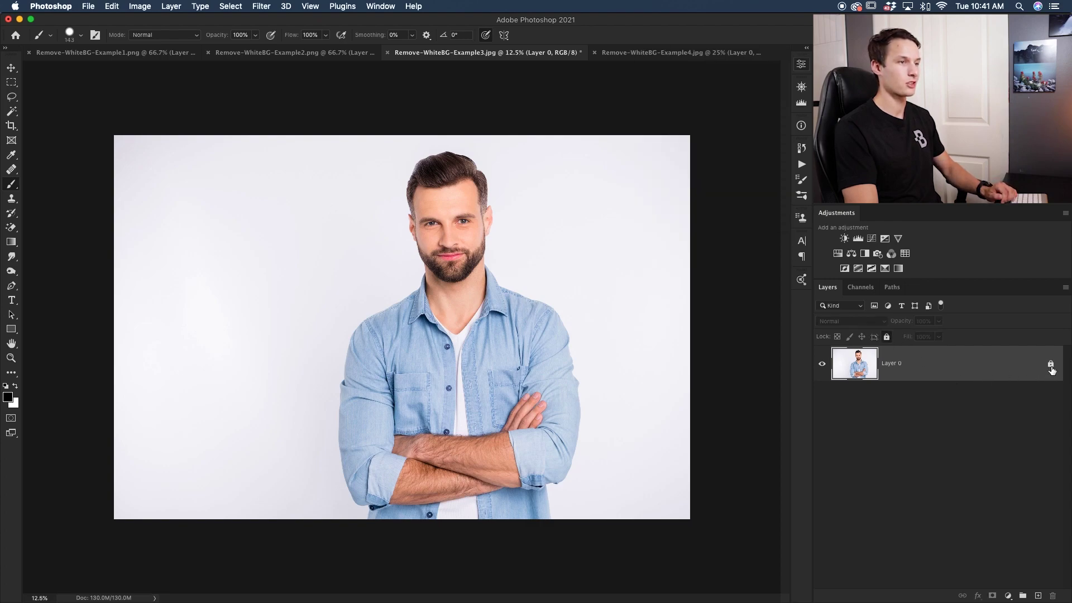
click(1050, 364)
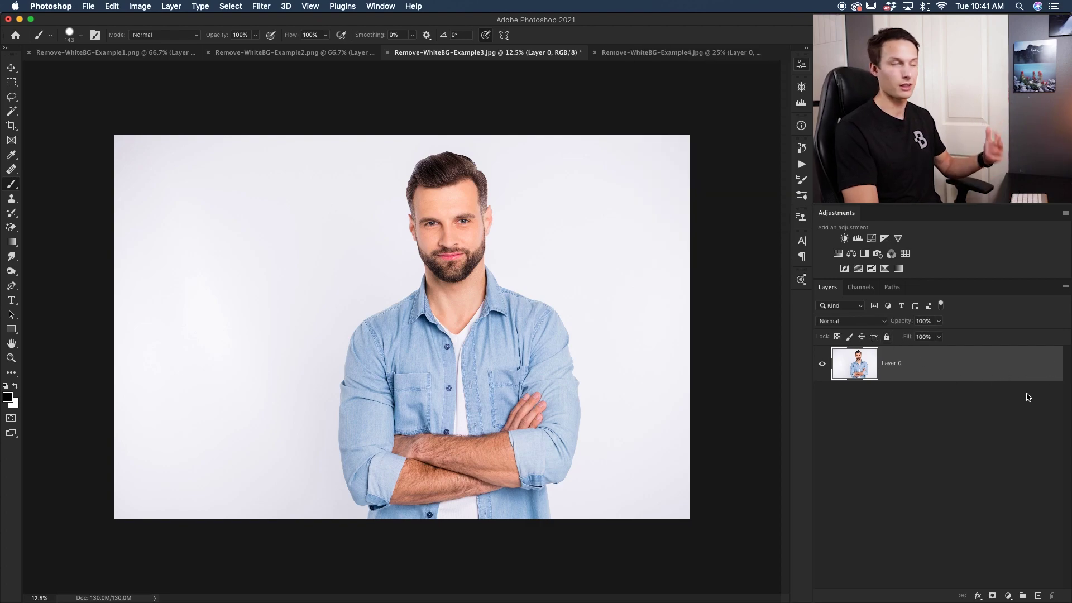
click(800, 66)
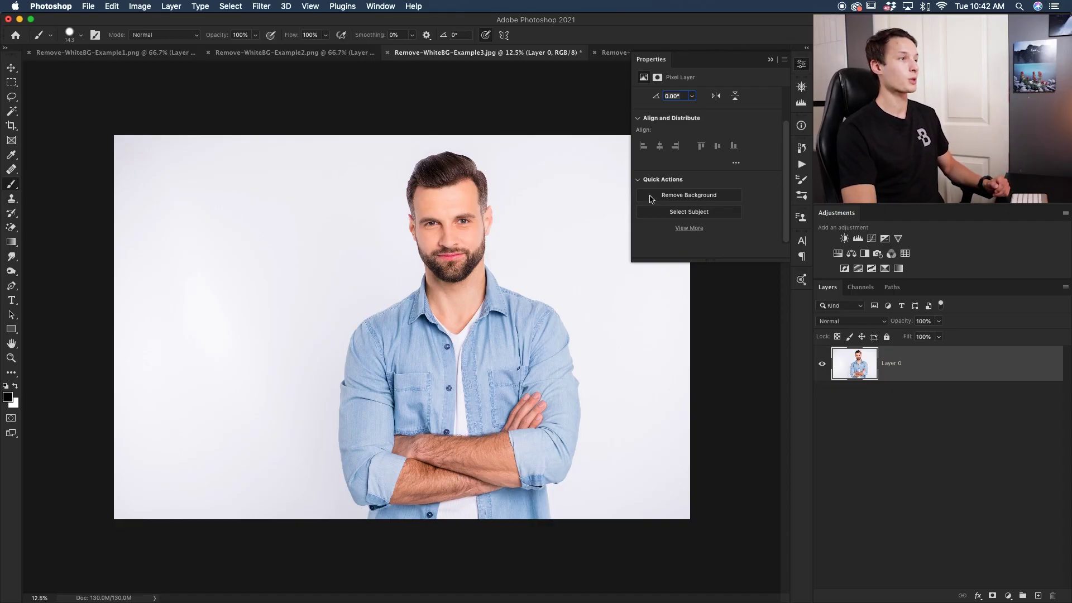
click(710, 200)
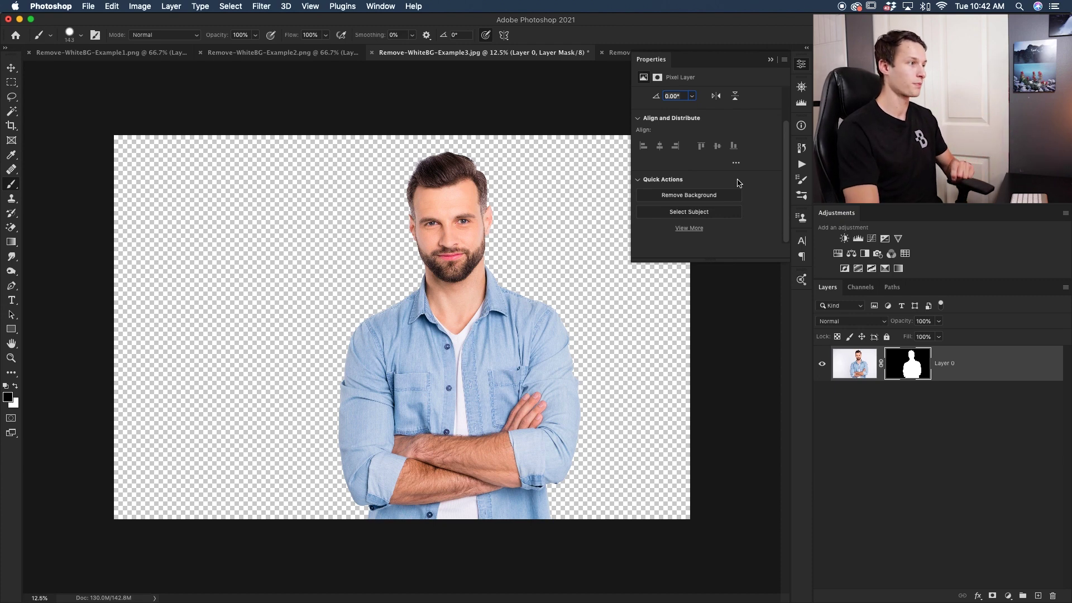
- Switch to Remove-WhiteBG-Example2.png and activate the Magic Wand tool with its sample size set to Point Sample
click(295, 54)
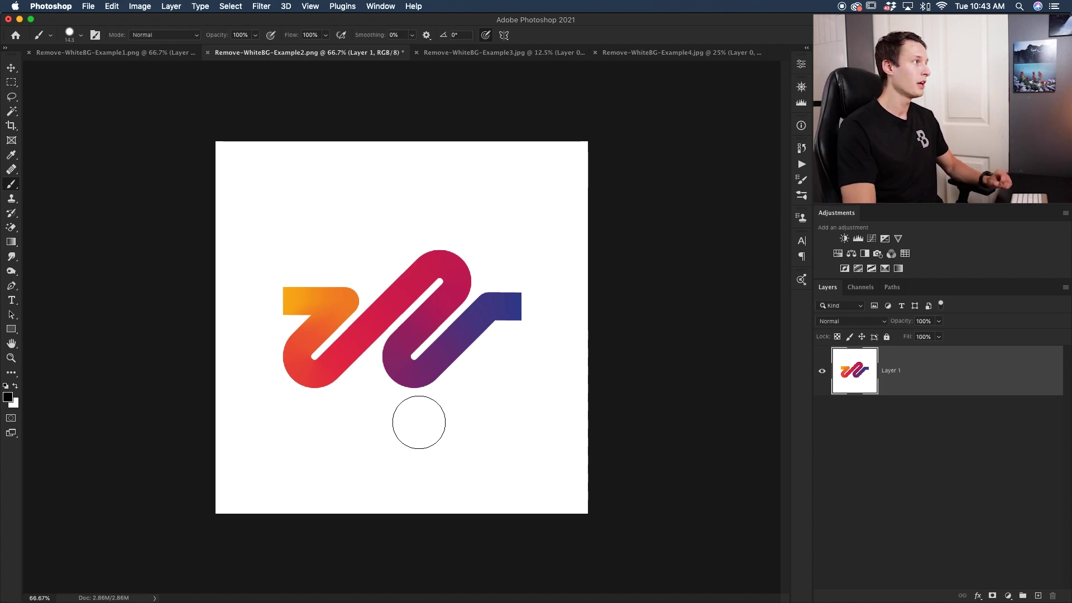
click(7, 114)
right_click(8, 113)
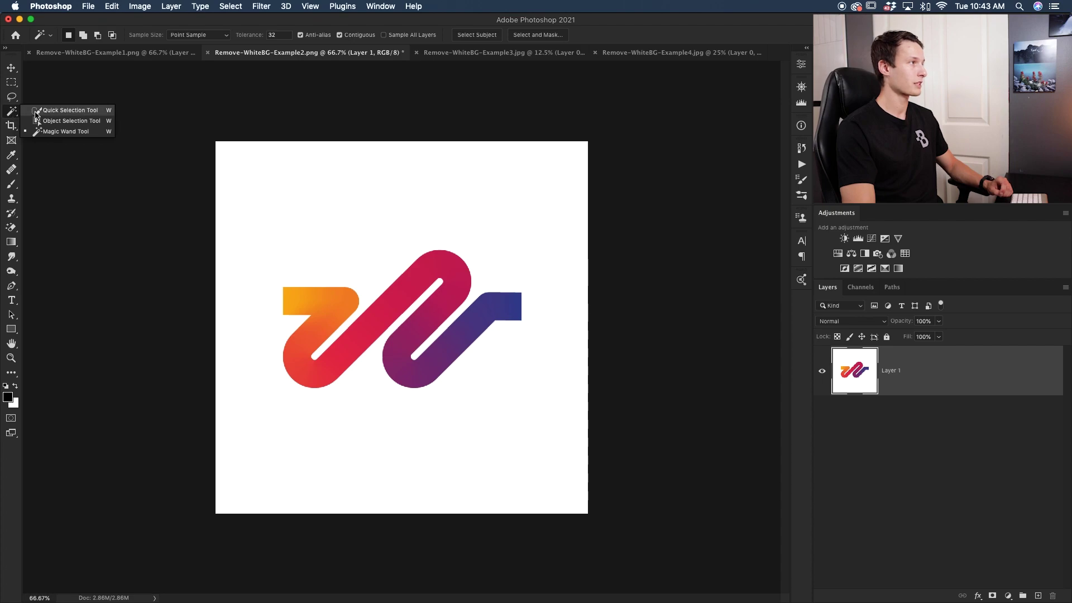
click(58, 111)
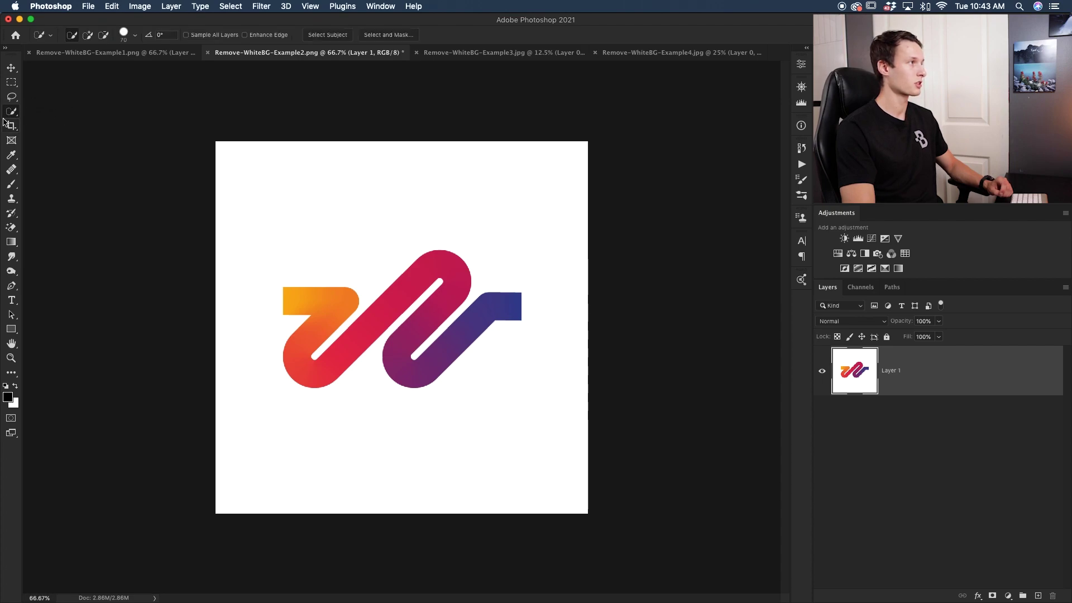
right_click(8, 113)
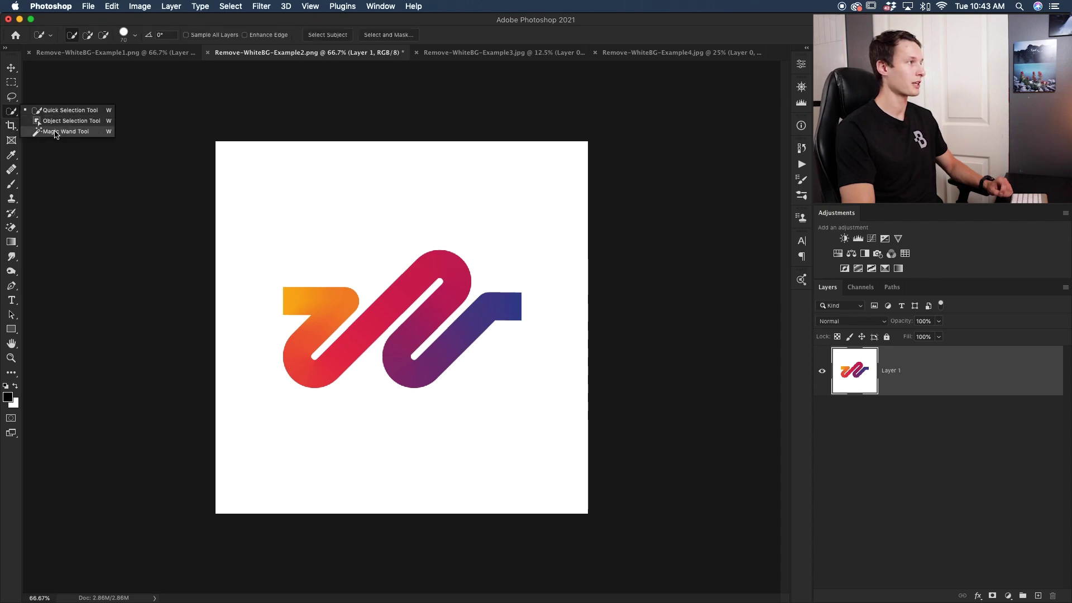
click(67, 131)
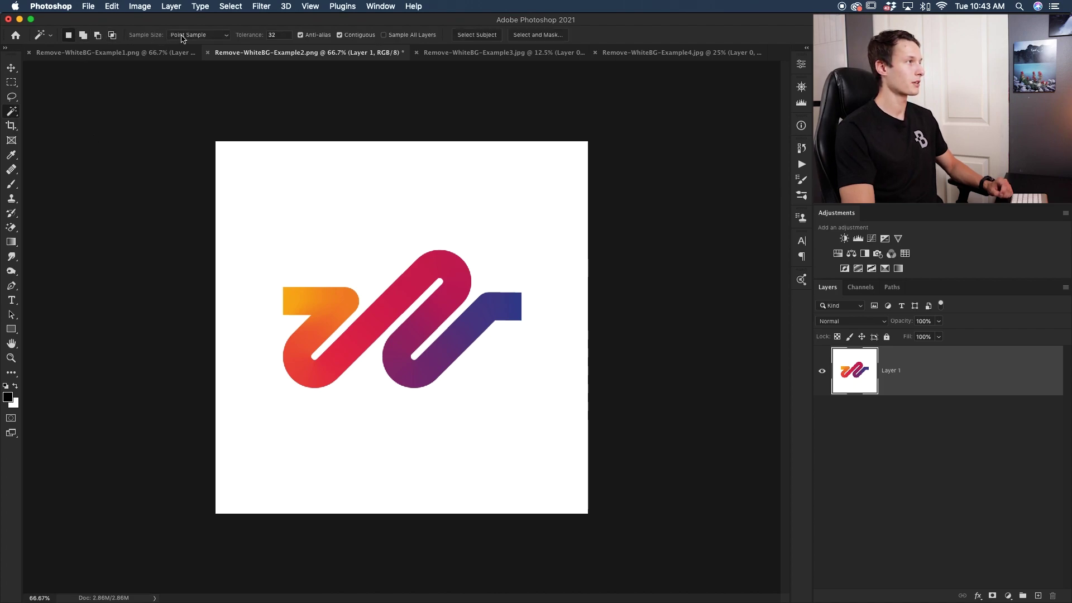
click(175, 37)
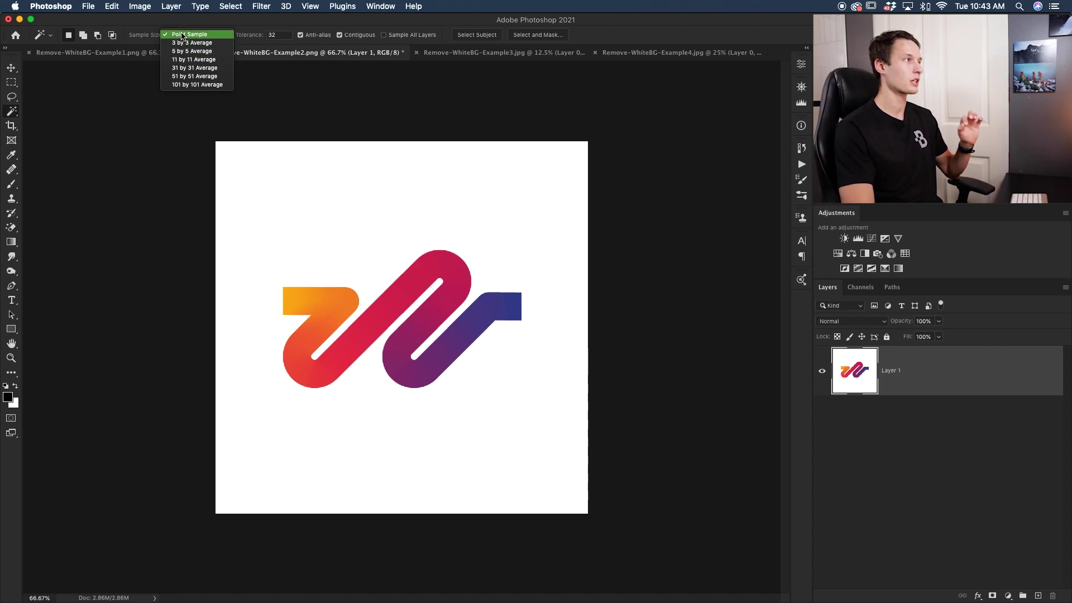
click(191, 35)
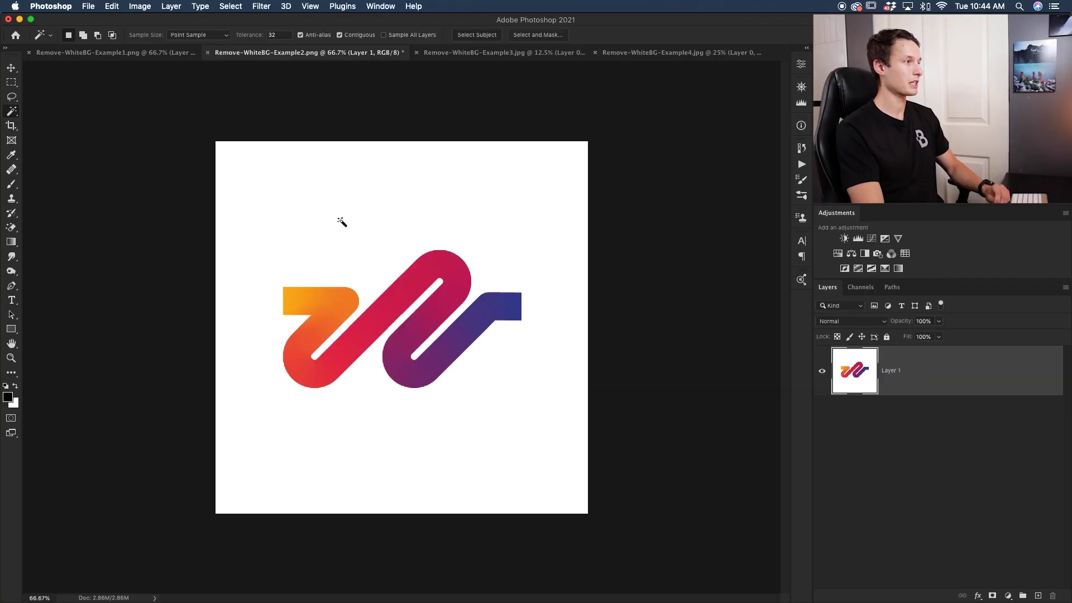
- Hide the white background around the logo using a Magic Wand selection and an inverted layer mask
click(366, 355)
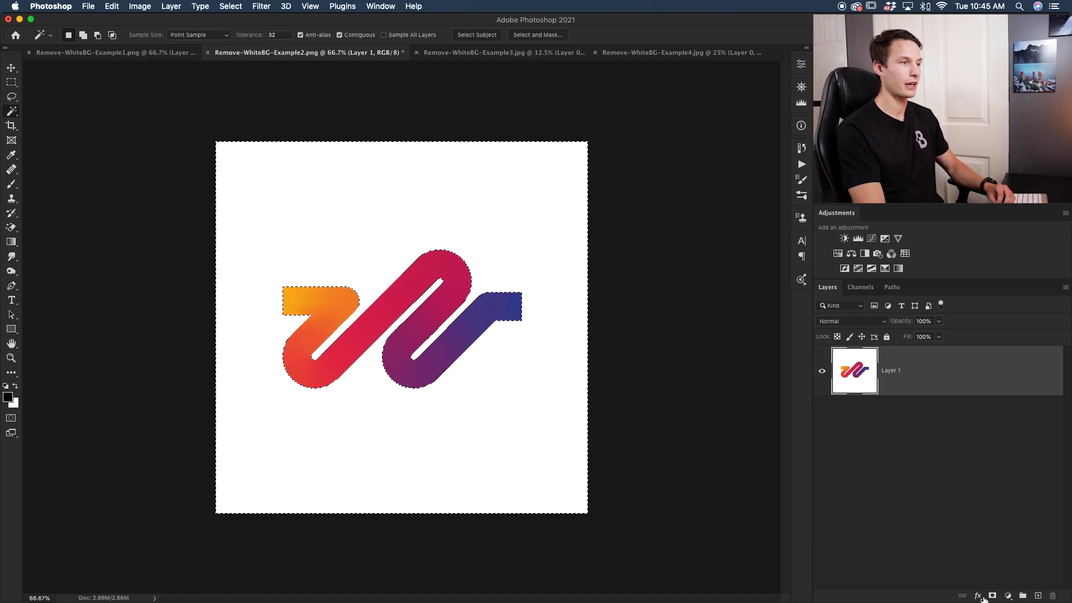
click(992, 595)
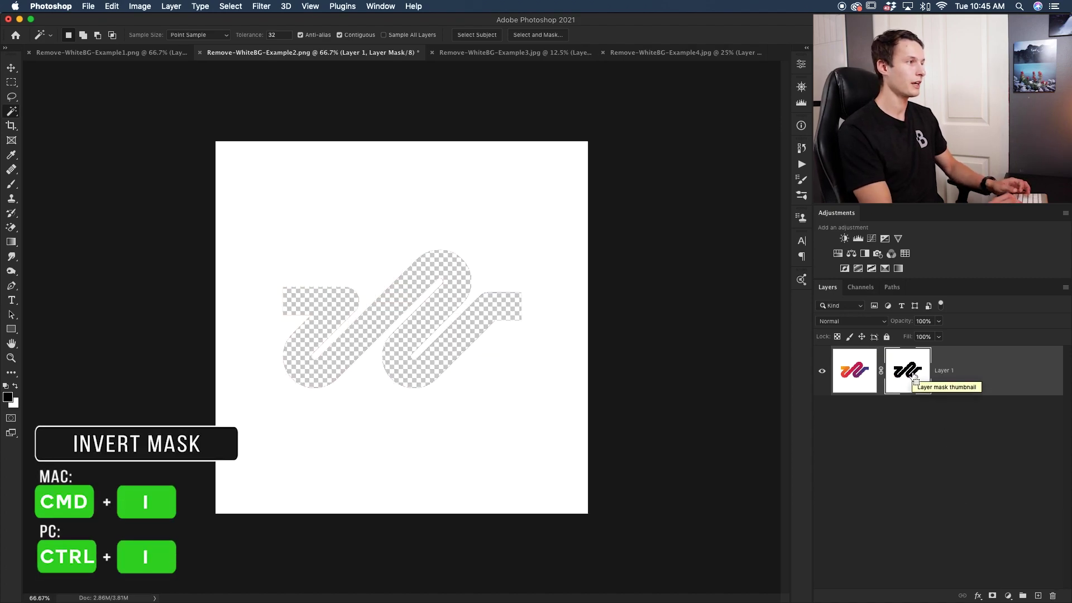
key(super+i)
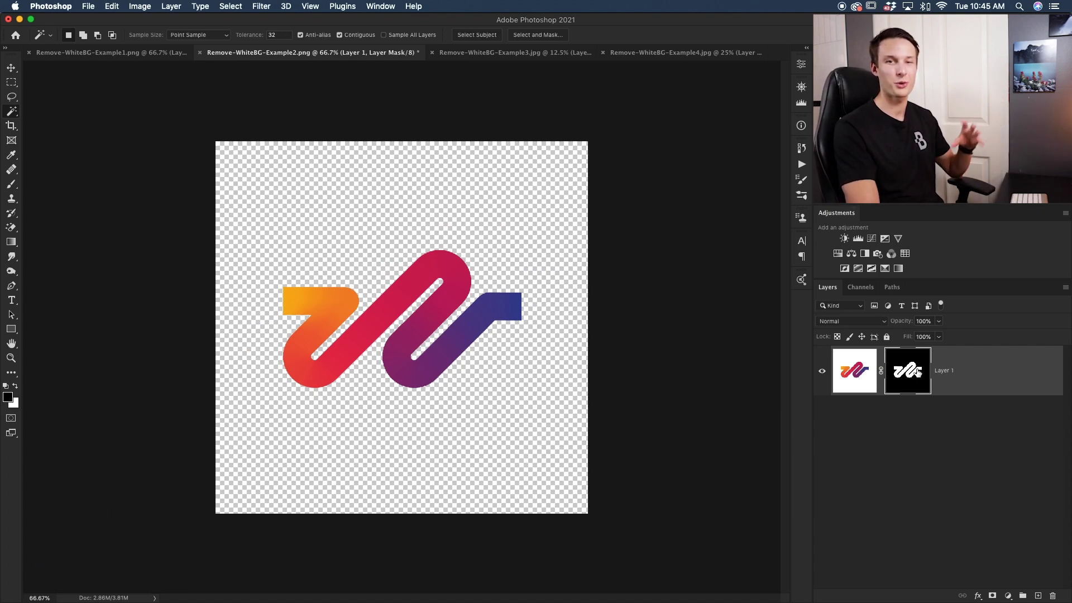
- Switch to Remove-WhiteBG-Example1.png and activate the Magic Eraser tool
click(114, 57)
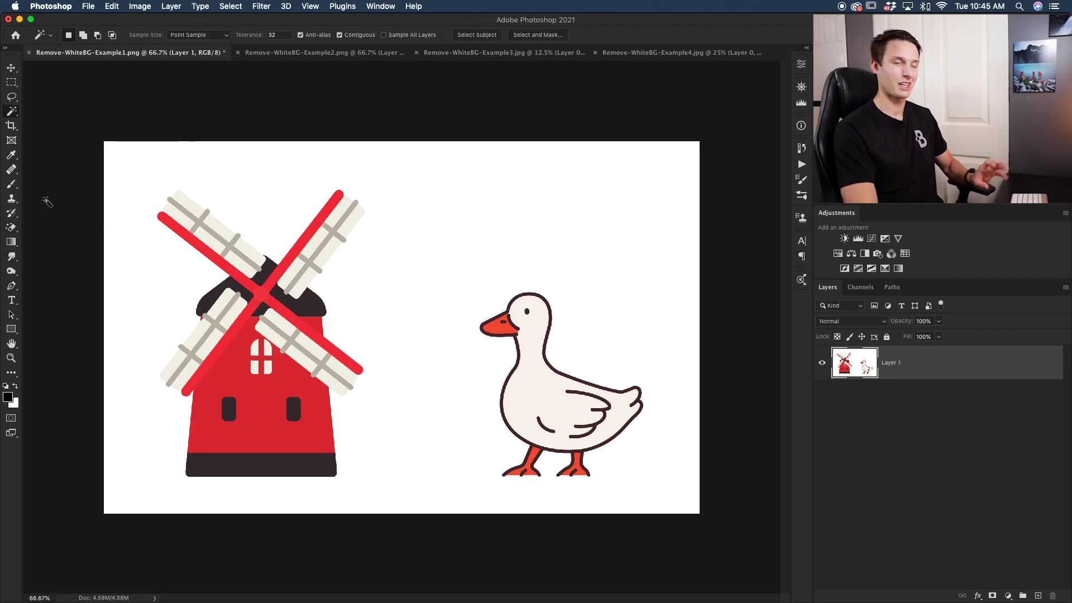
click(11, 227)
click(11, 227)
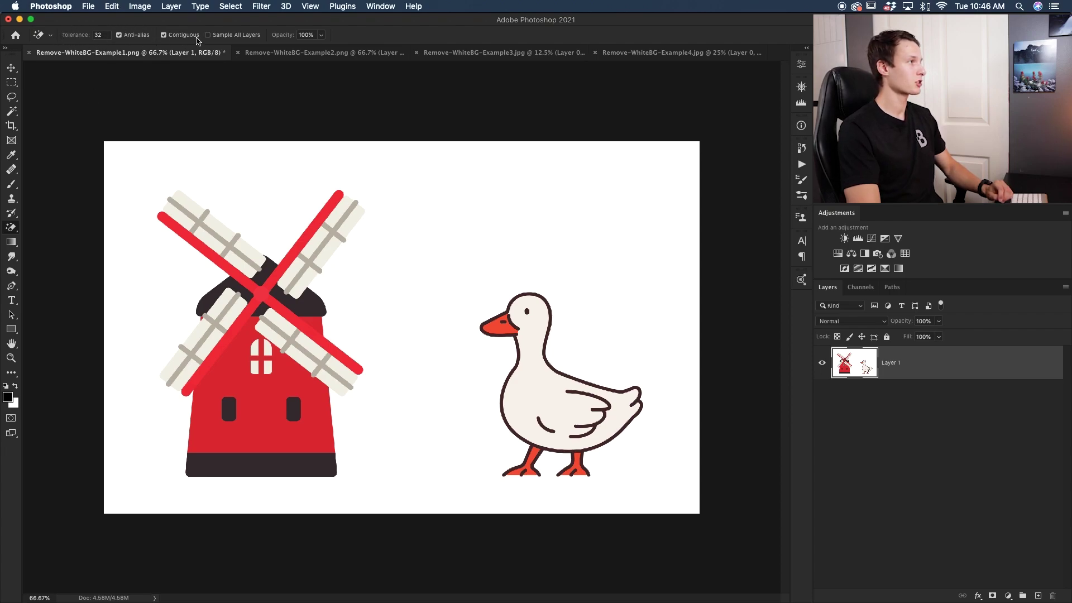
- Try erasing the white background of the windmill and duck image with Contiguous turned off, and undo the erasure
click(164, 35)
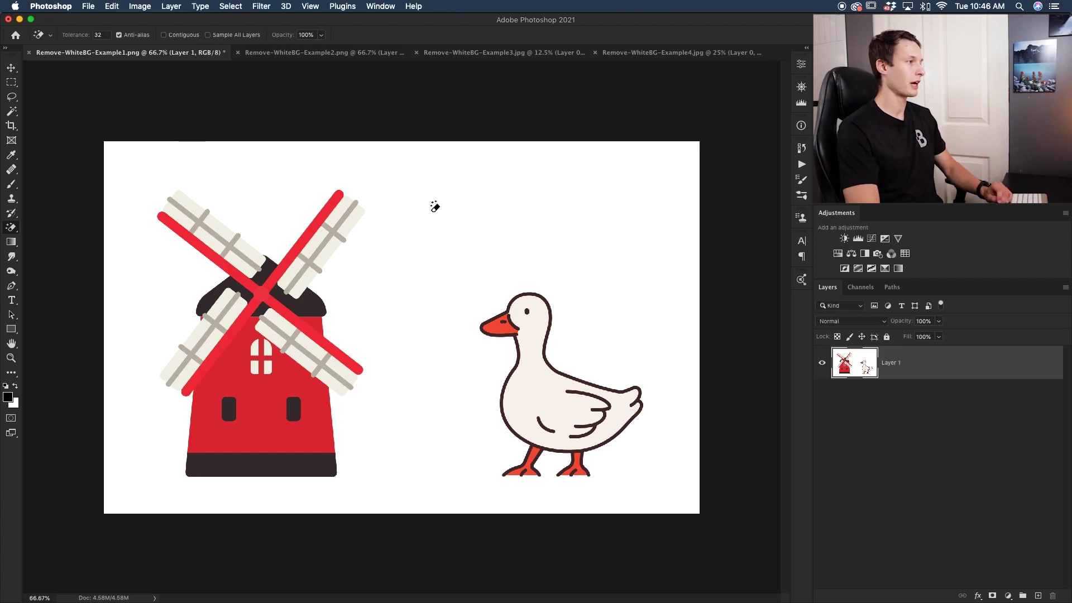
click(435, 207)
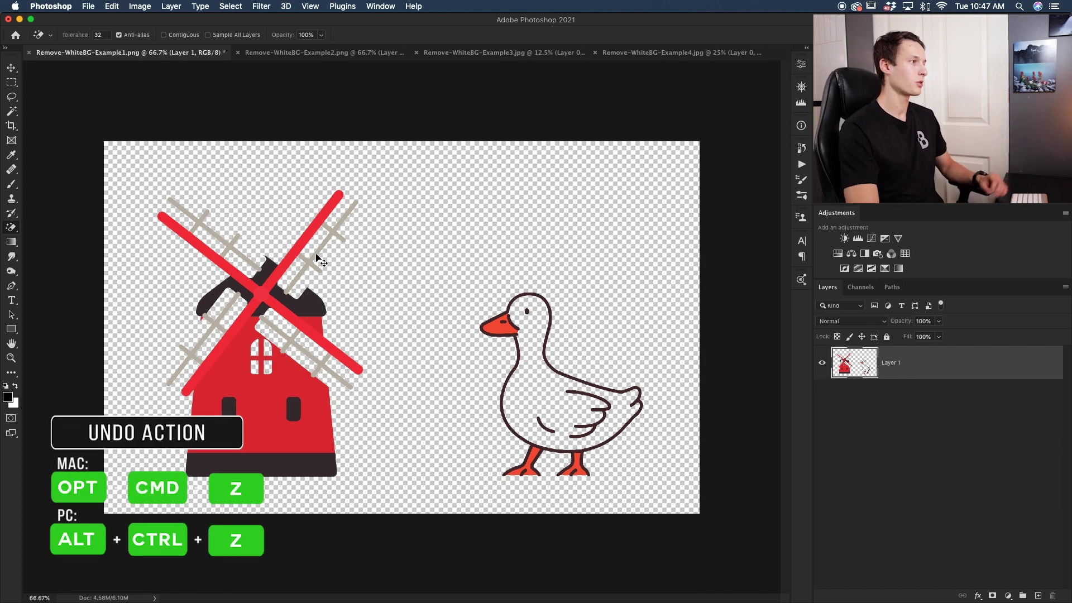
key(alt+super+z)
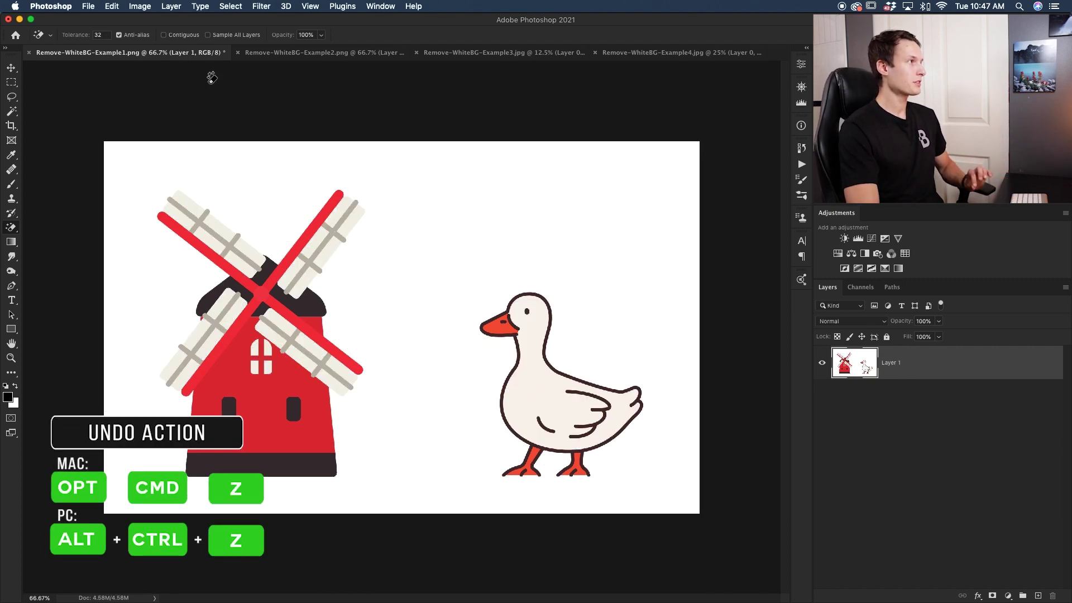
- Turn Contiguous on, try erasing the white background around the windmill and duck, and undo the erasure
click(181, 37)
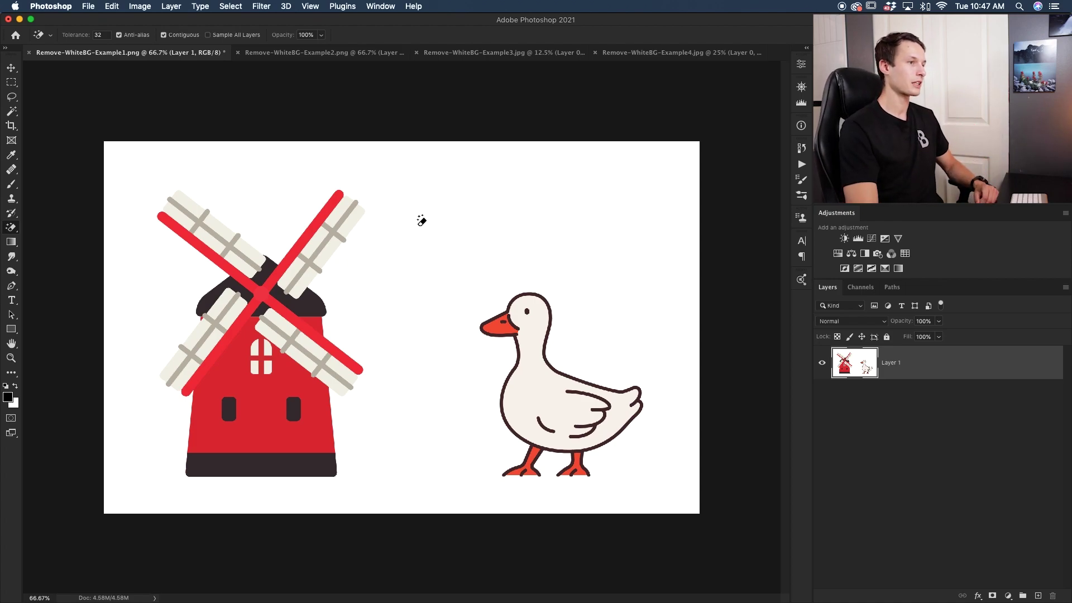
click(439, 226)
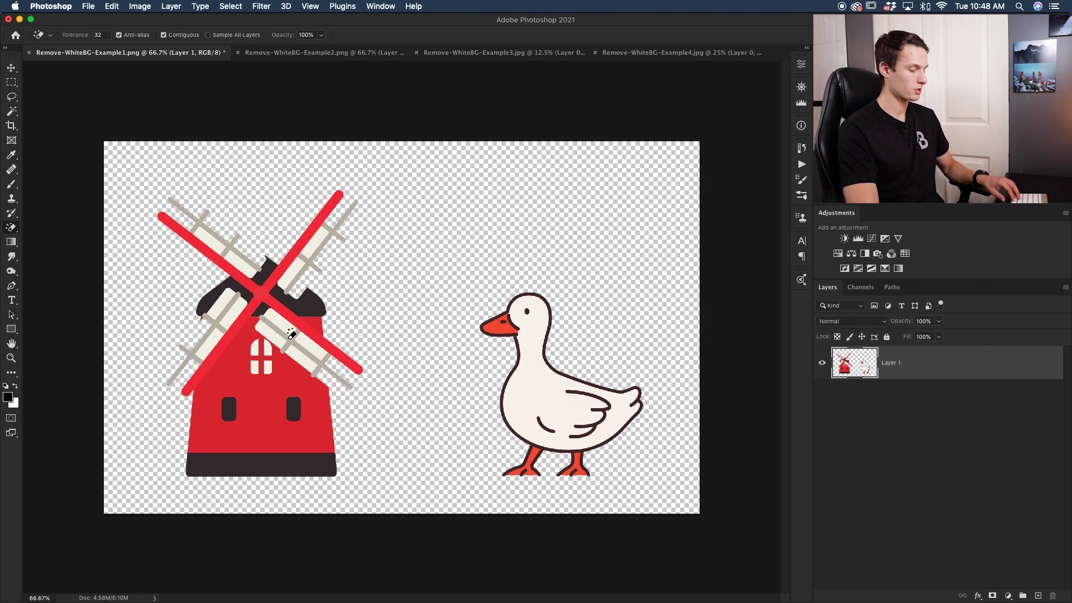
key(super+z)
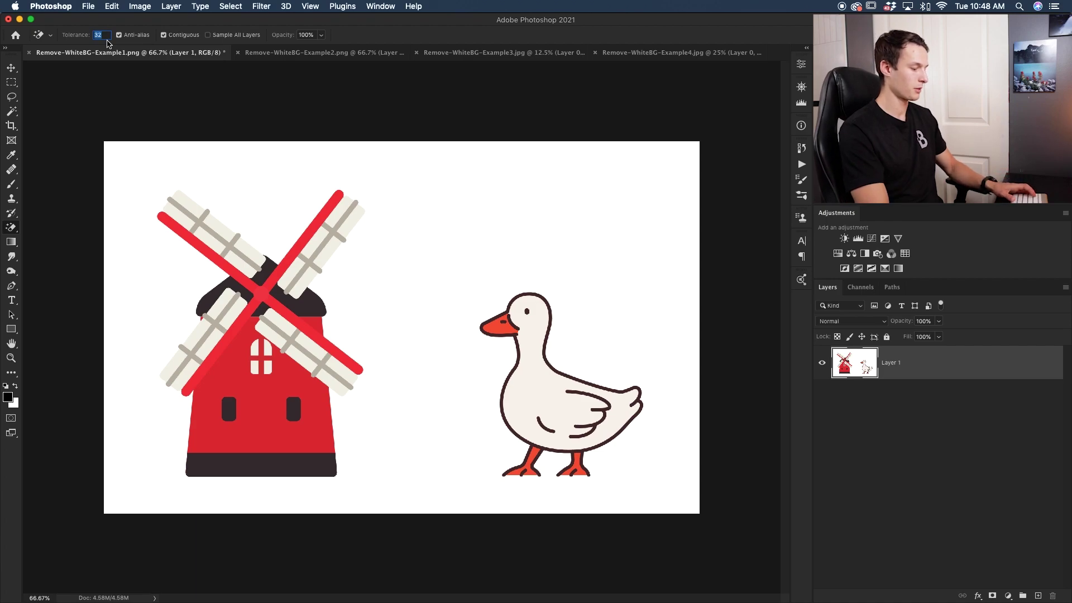
- Set the Magic Eraser tolerance to 10 and erase the white background around the windmill and duck
text(10)
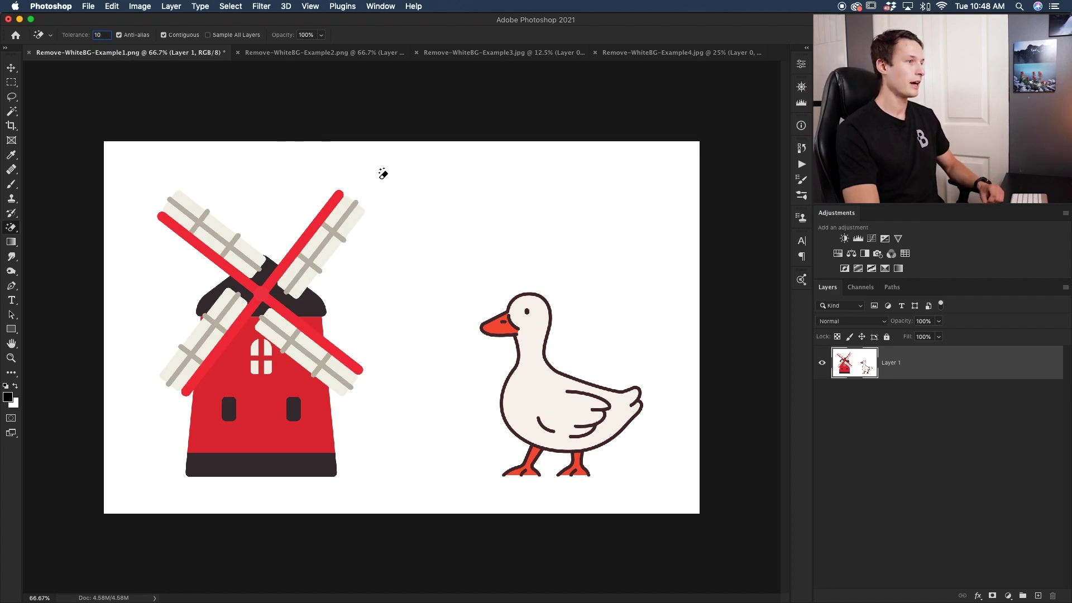
click(456, 202)
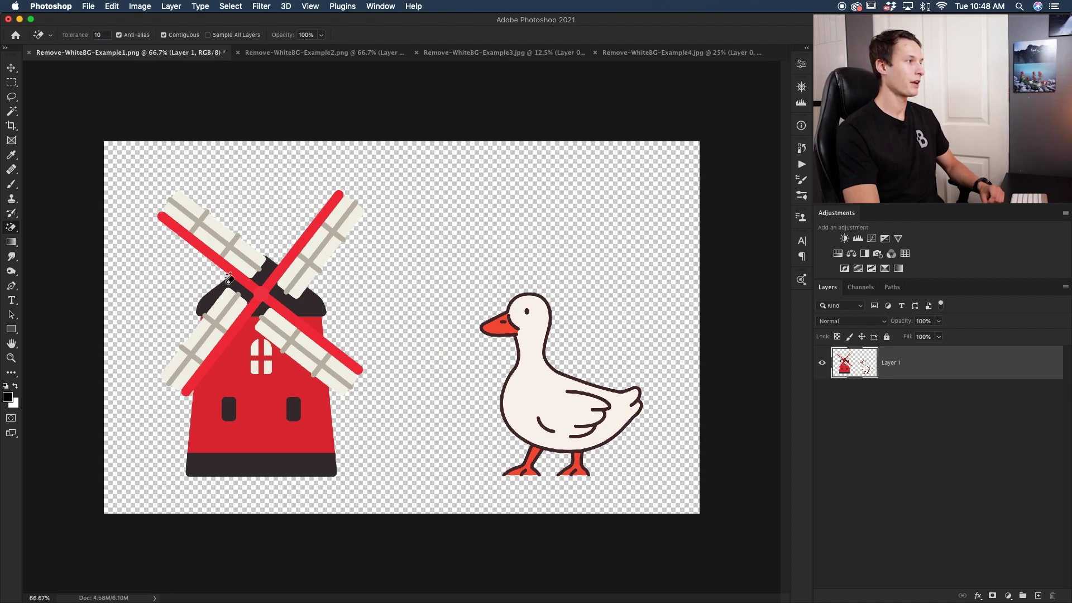
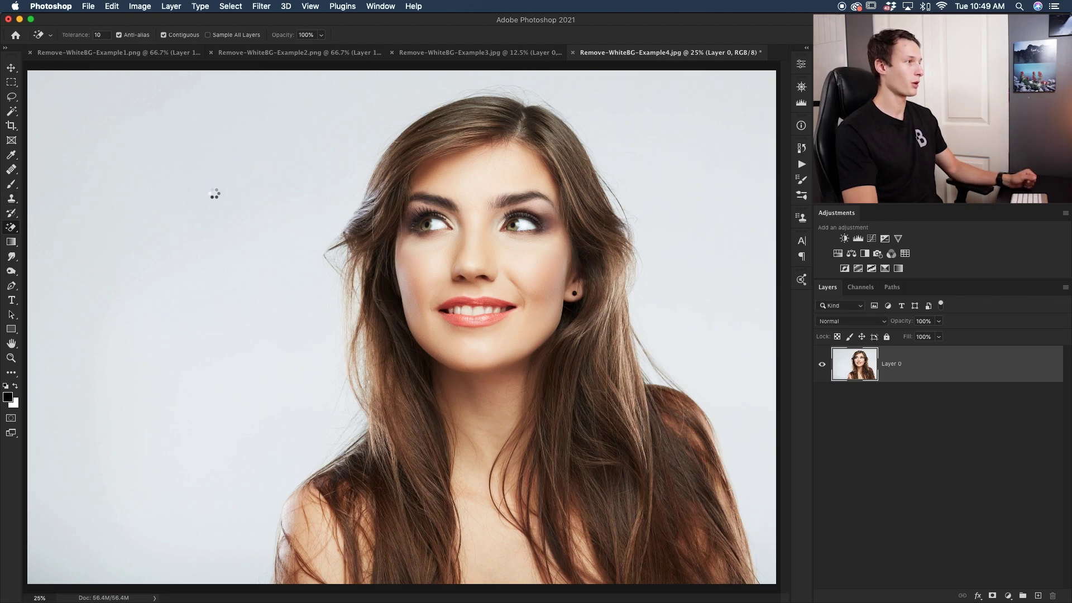
- Try erasing the light background of the woman's portrait with the Magic Eraser, and undo the erasures
click(217, 187)
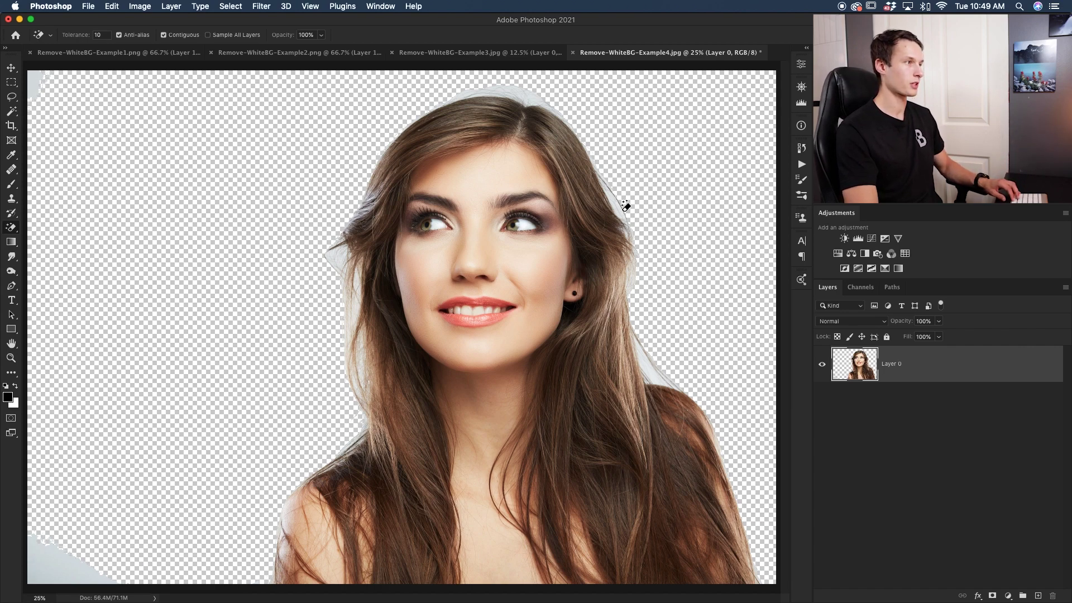
key(super+z)
key(super+z)
key(super+z)
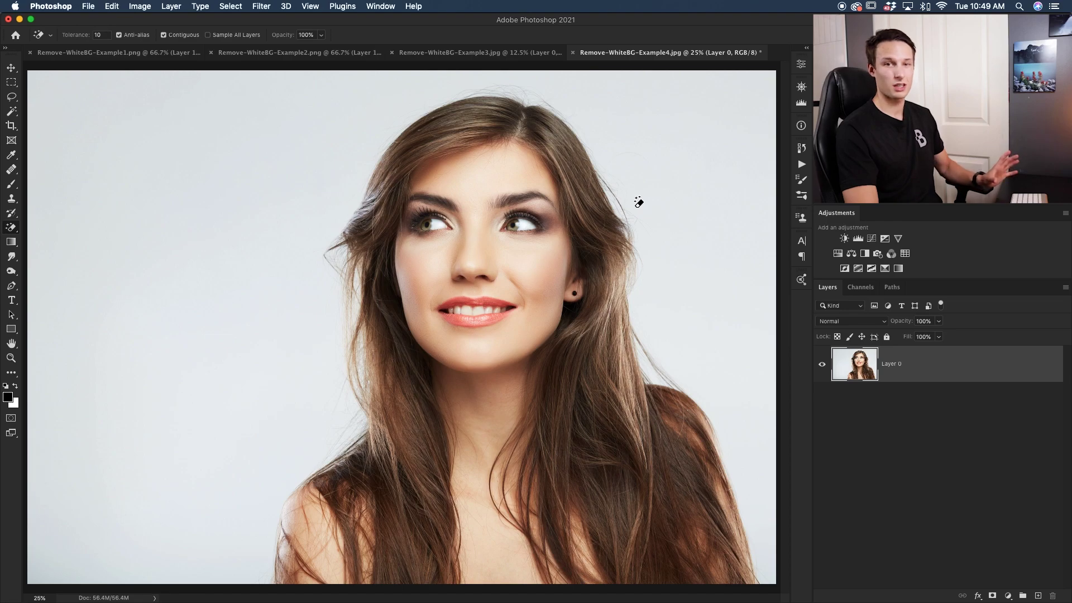
- Select the light background around the woman with the Magic Wand tool
click(12, 113)
click(201, 182)
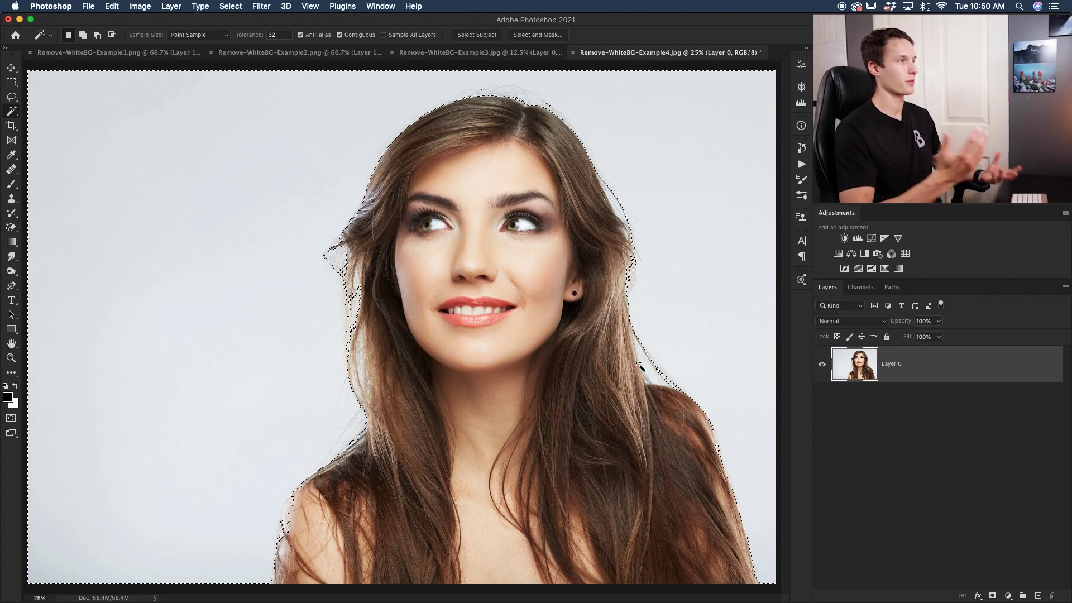
- Mask out the light background around the woman using the inverted selection, and place a new black-filled layer beneath her layer
key(super+shift+i)
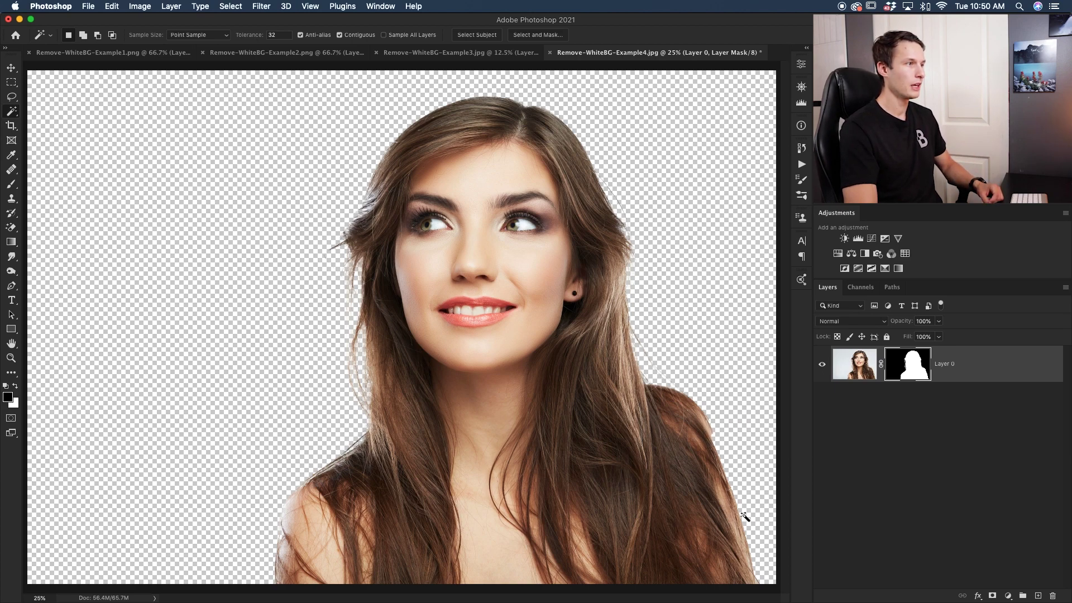
click(1038, 595)
drag(952, 366, 949, 419)
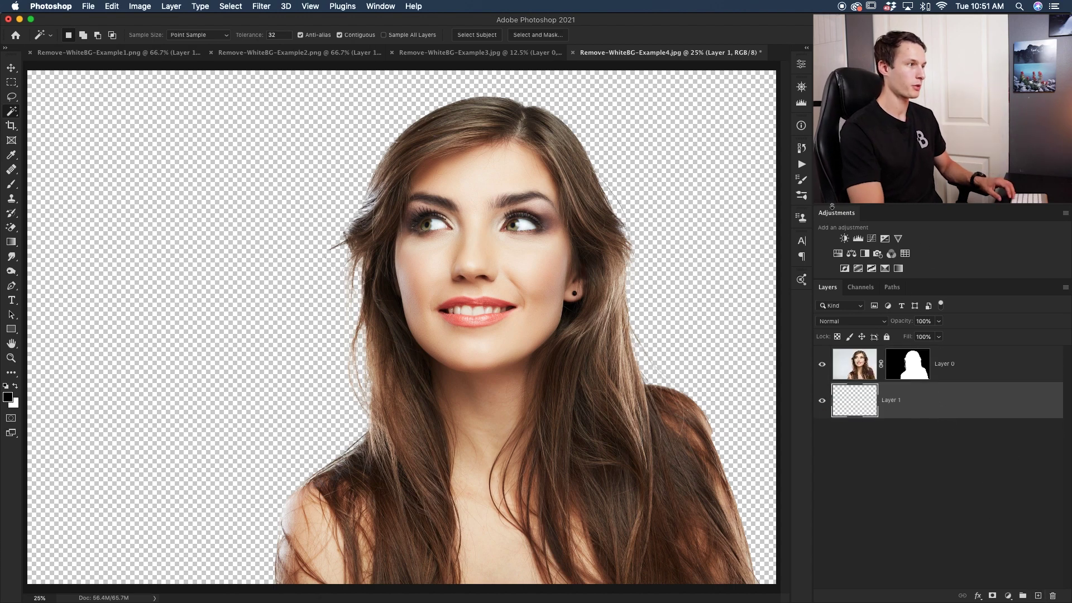
key(alt+BackSpace)
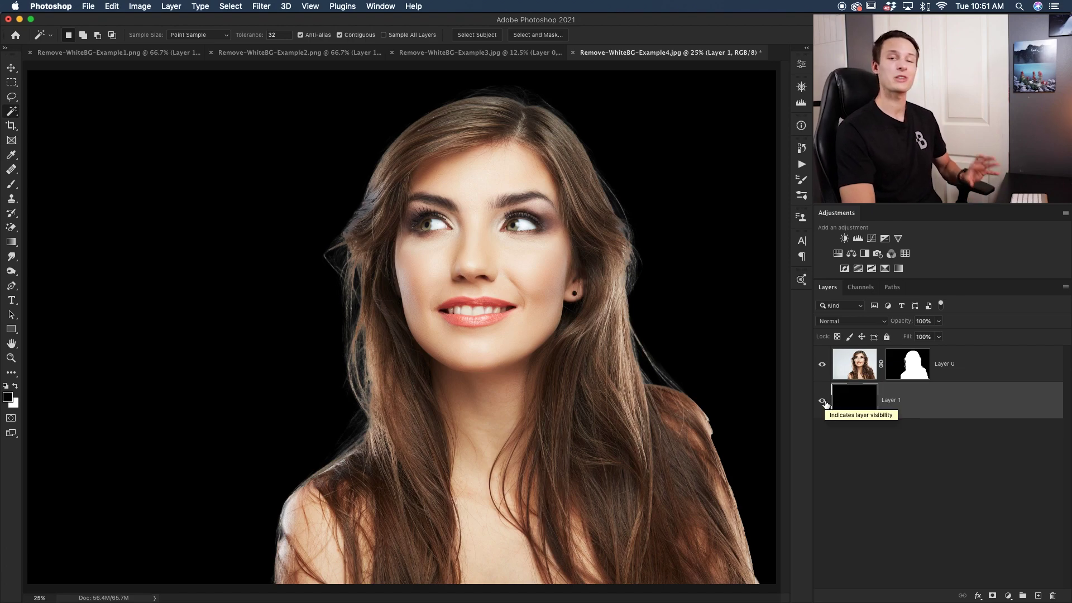
- Hide the black fill layer and delete the layer mask from the woman's portrait layer
click(822, 400)
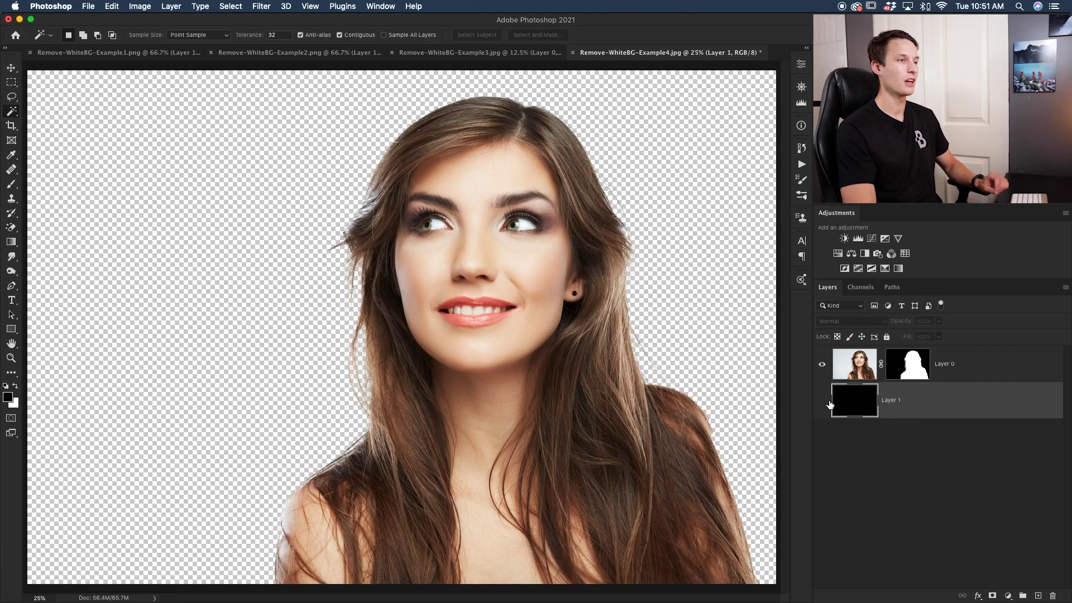
right_click(908, 375)
click(929, 396)
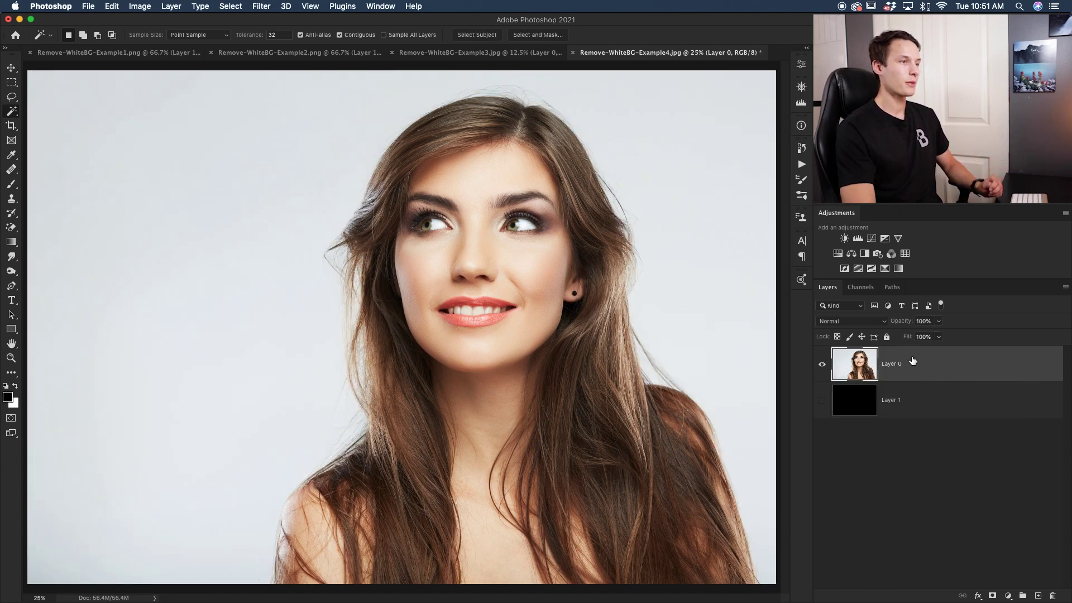
- Show the portrait's color channels and set their thumbnails to Large
click(861, 288)
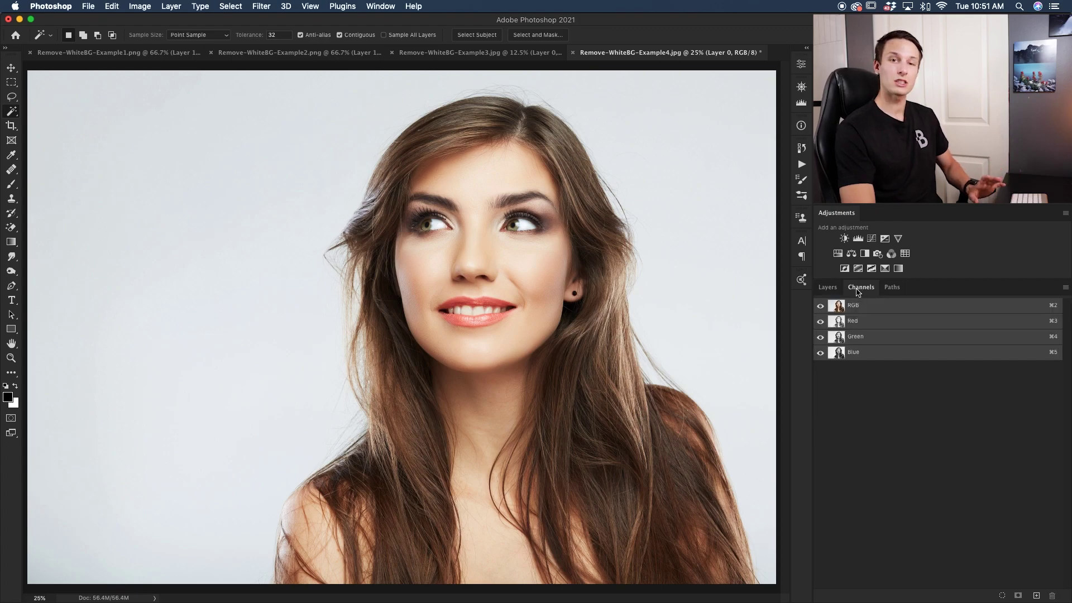
click(401, 6)
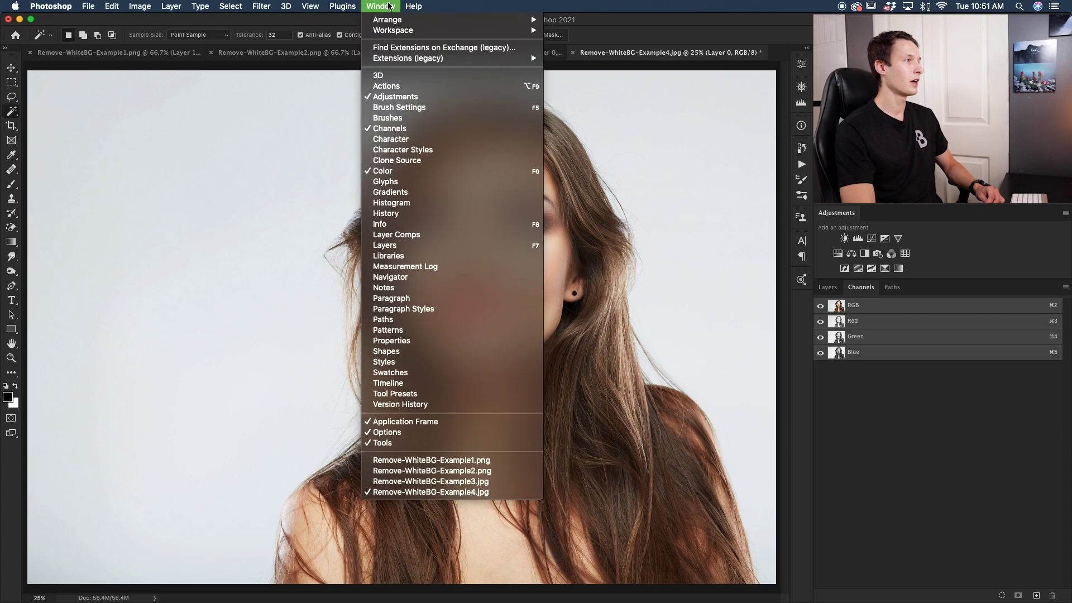
click(391, 127)
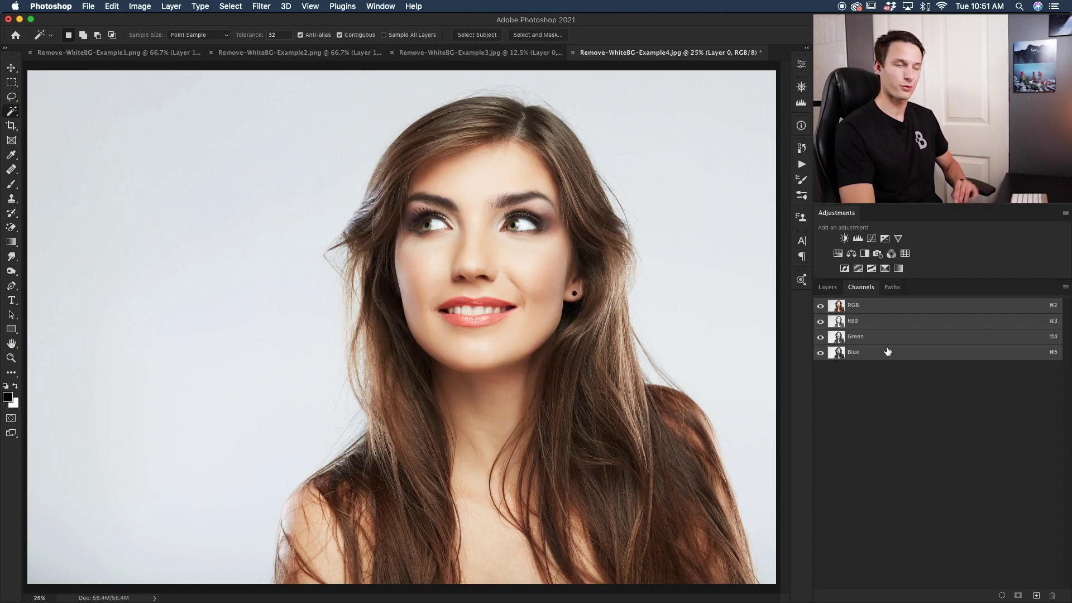
click(887, 351)
click(878, 310)
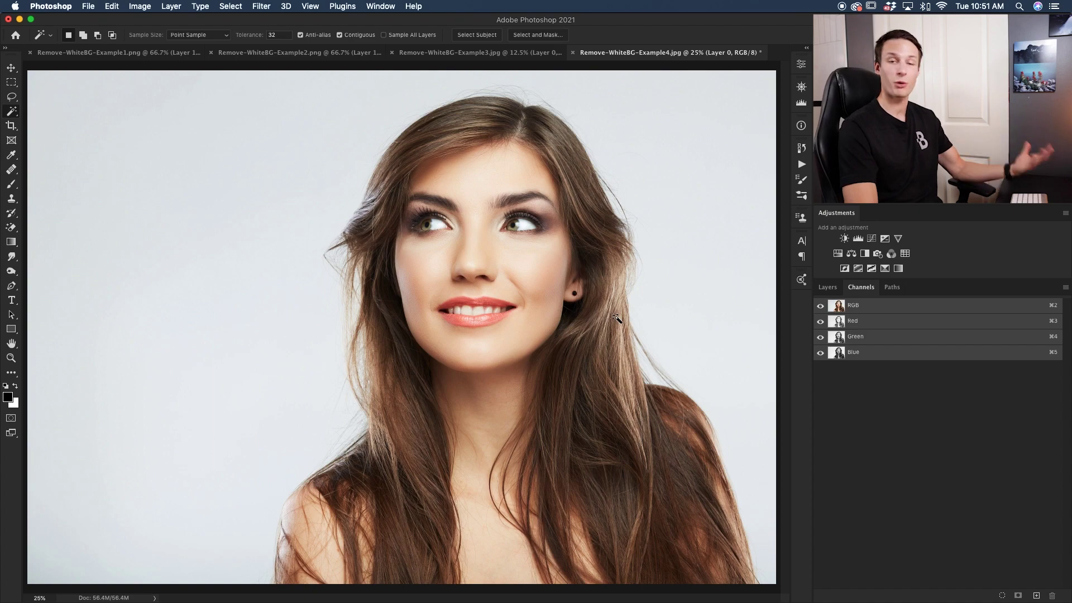
right_click(898, 419)
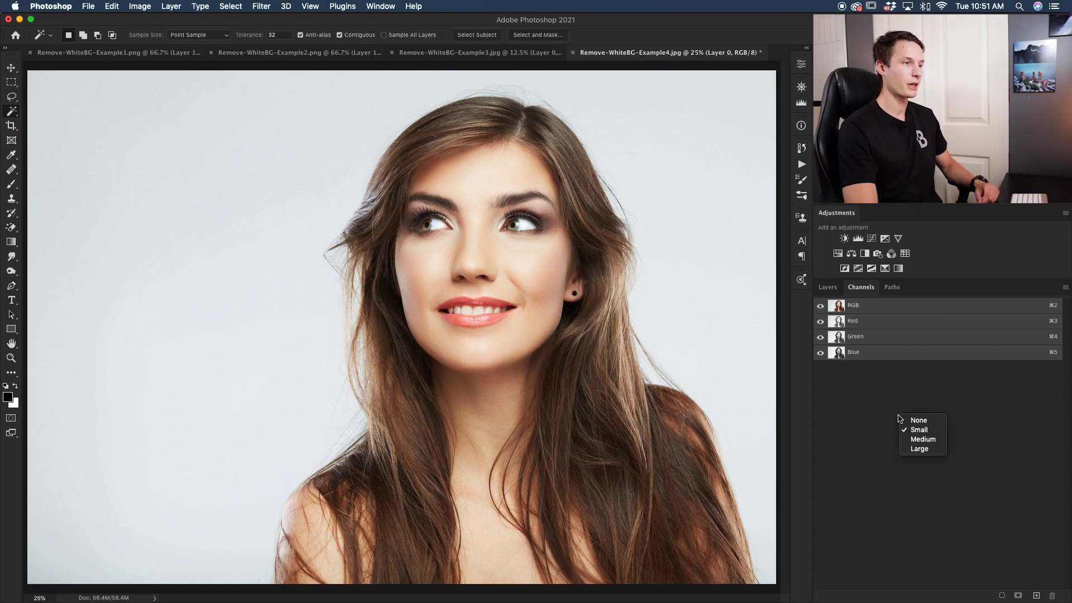
click(926, 448)
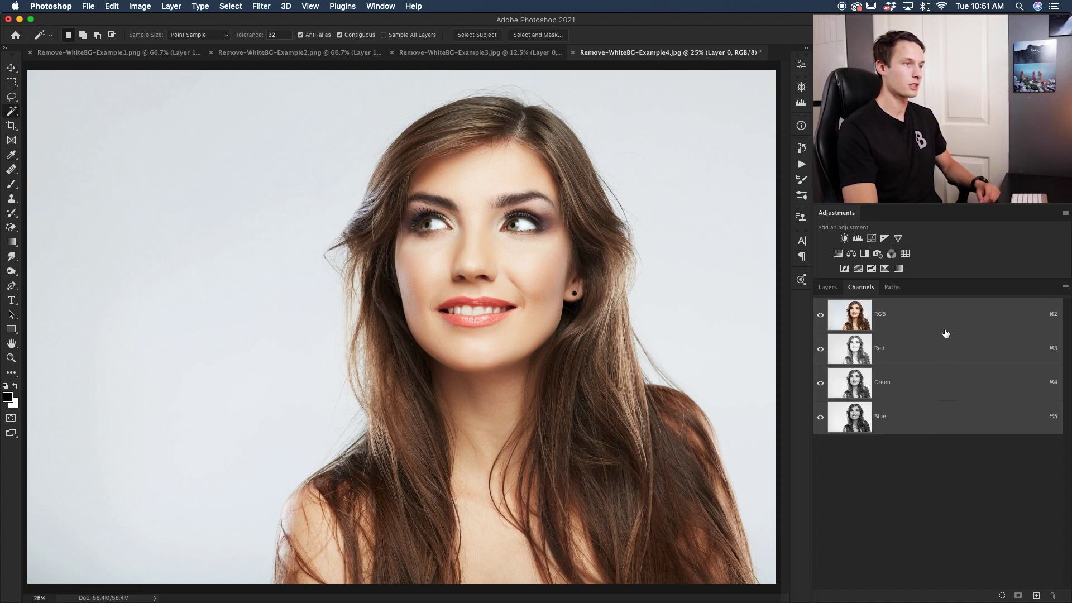
- Compare the Red, Green and Blue channels for contrast between the woman and the light background, especially around the hair
click(907, 357)
click(907, 384)
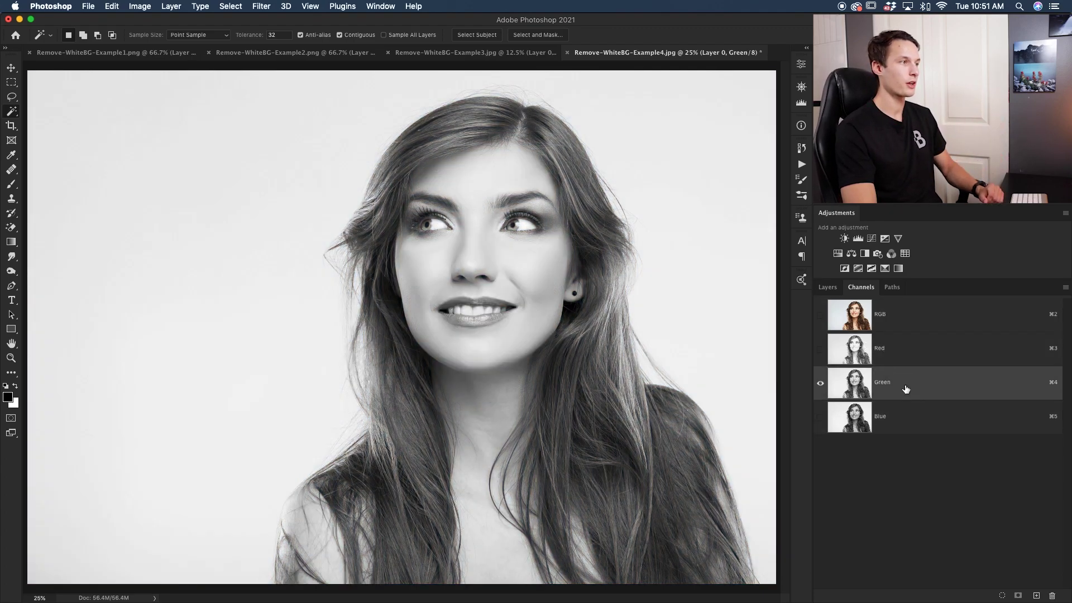
click(908, 420)
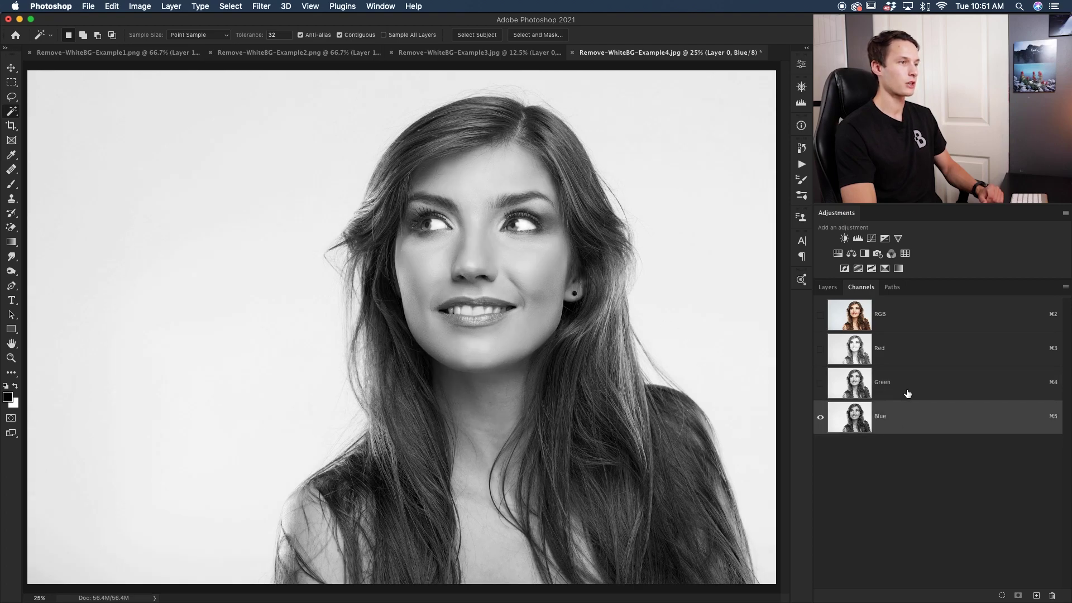
click(909, 371)
click(911, 351)
click(912, 392)
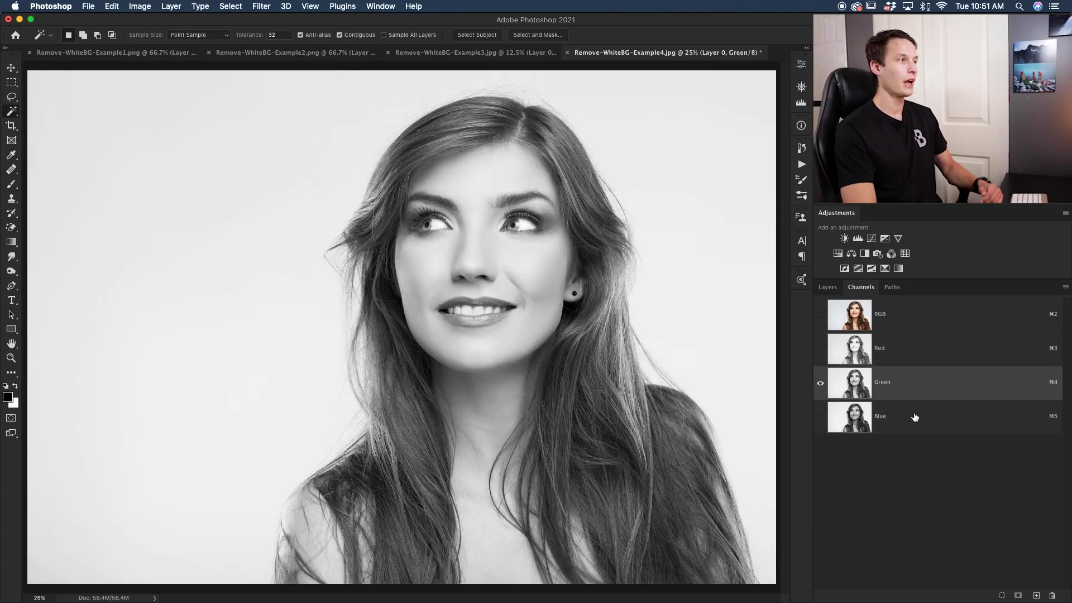
click(913, 418)
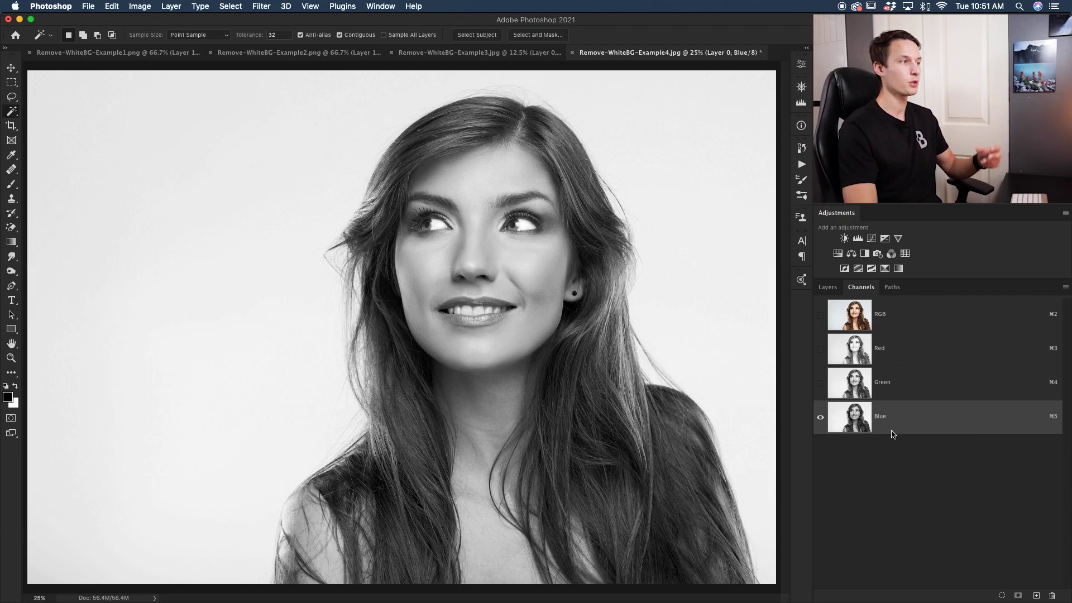
click(916, 394)
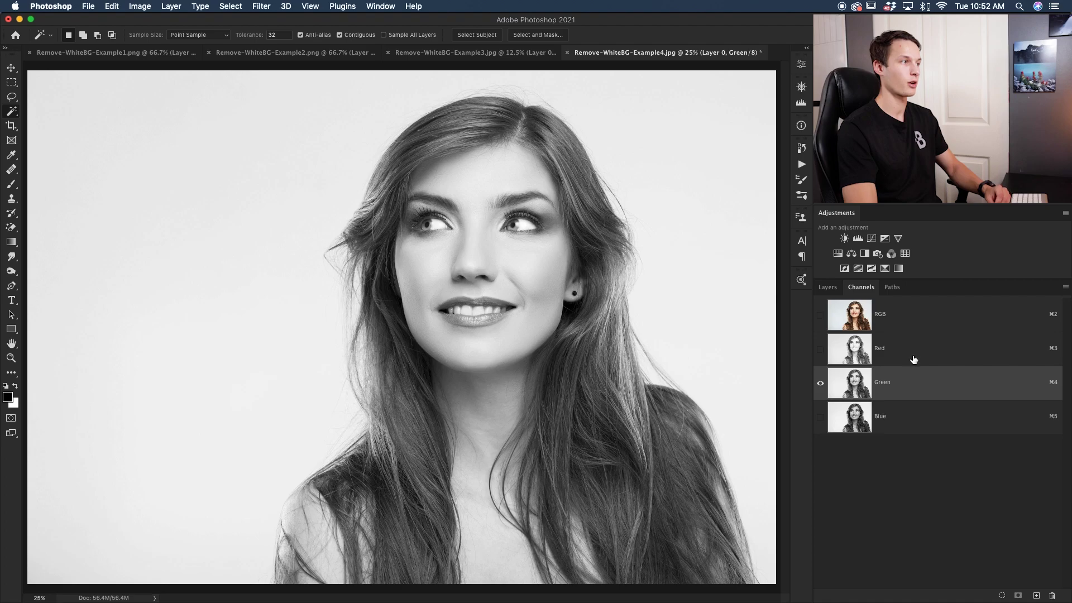
click(913, 351)
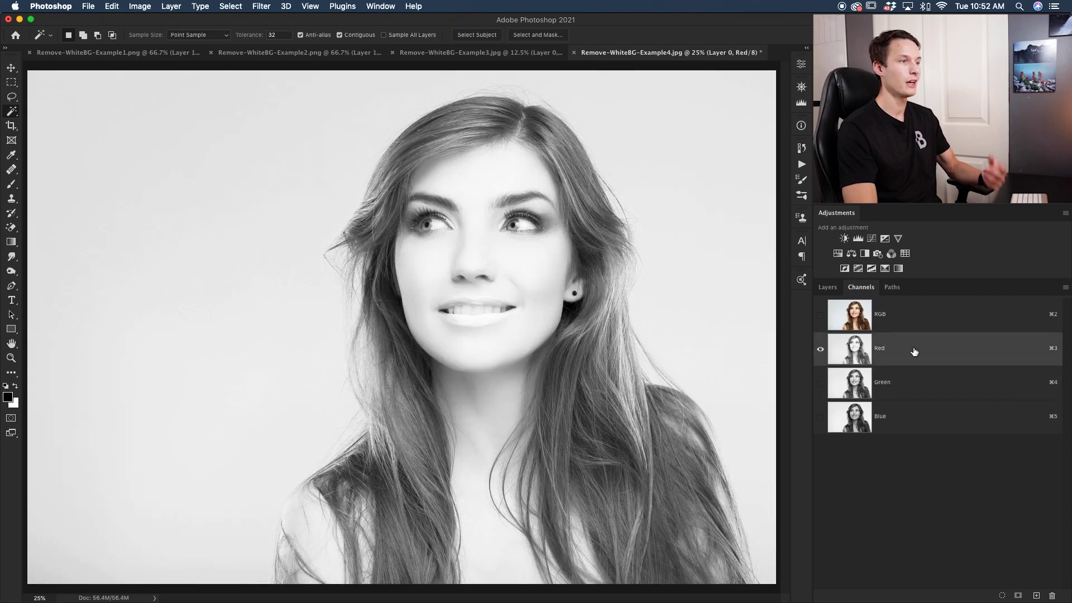
click(906, 428)
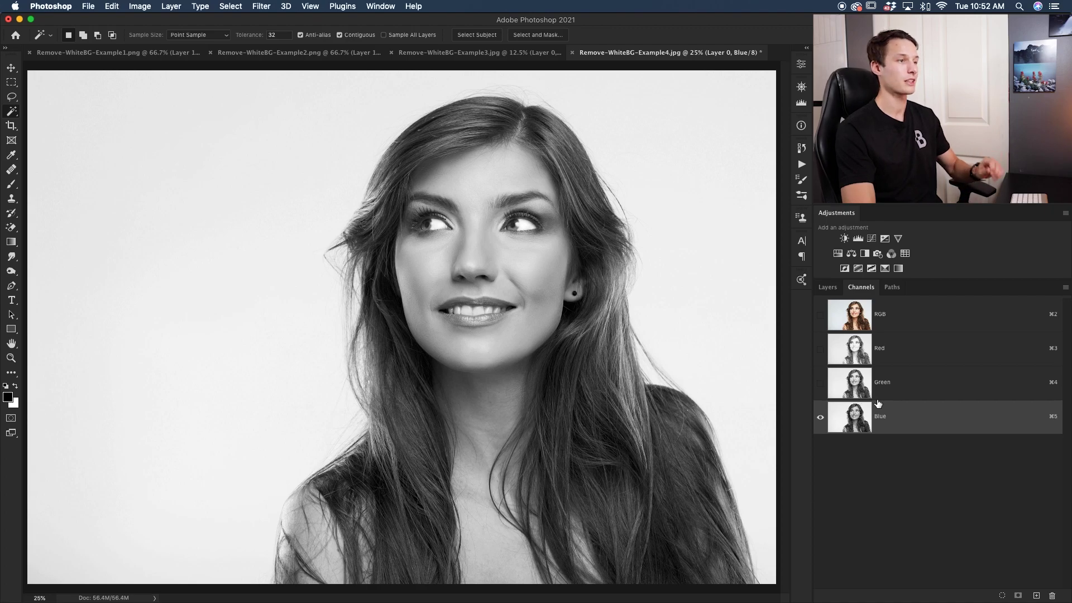
click(915, 386)
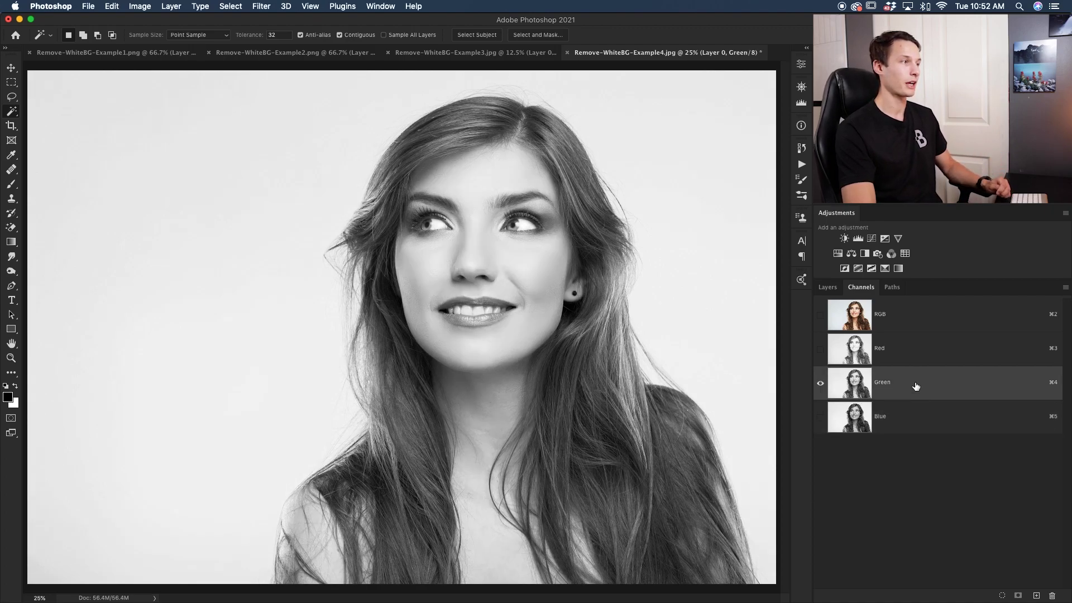
click(908, 351)
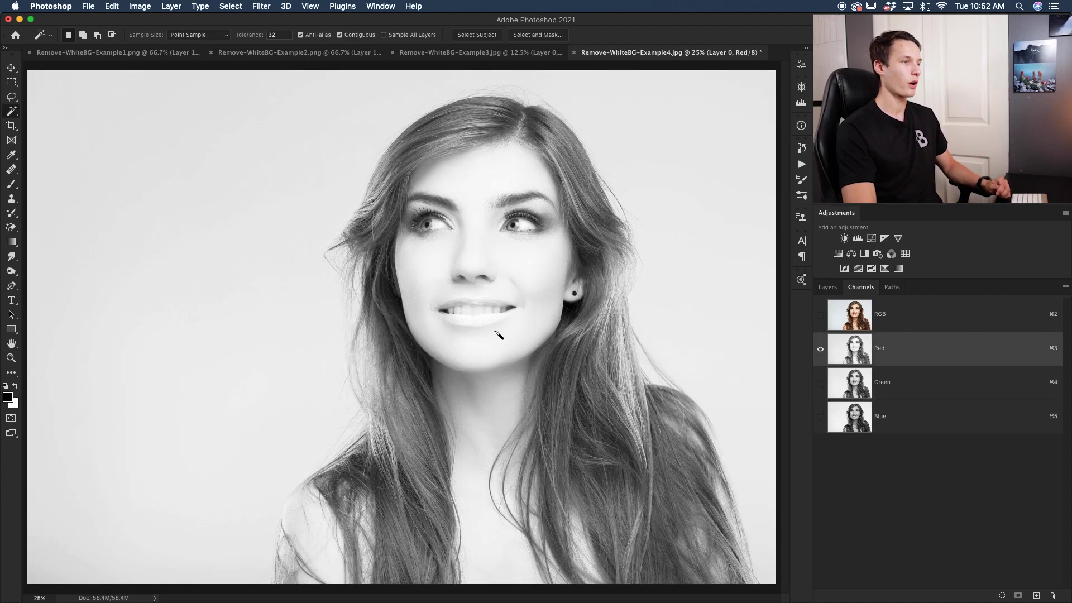
click(903, 389)
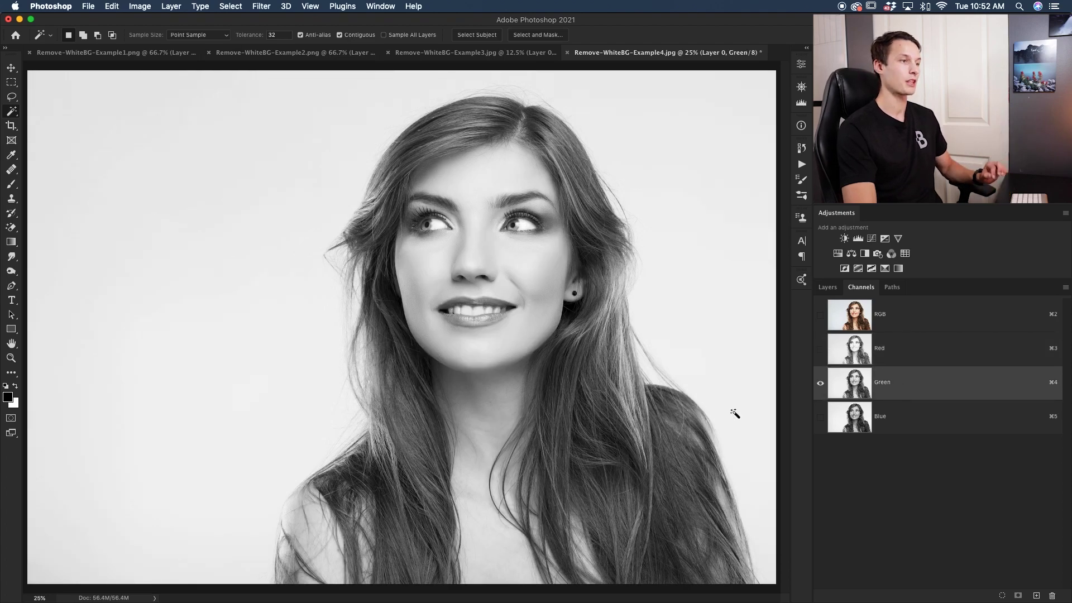
- Duplicate the Blue channel and open a Levels adjustment on the copy
click(952, 426)
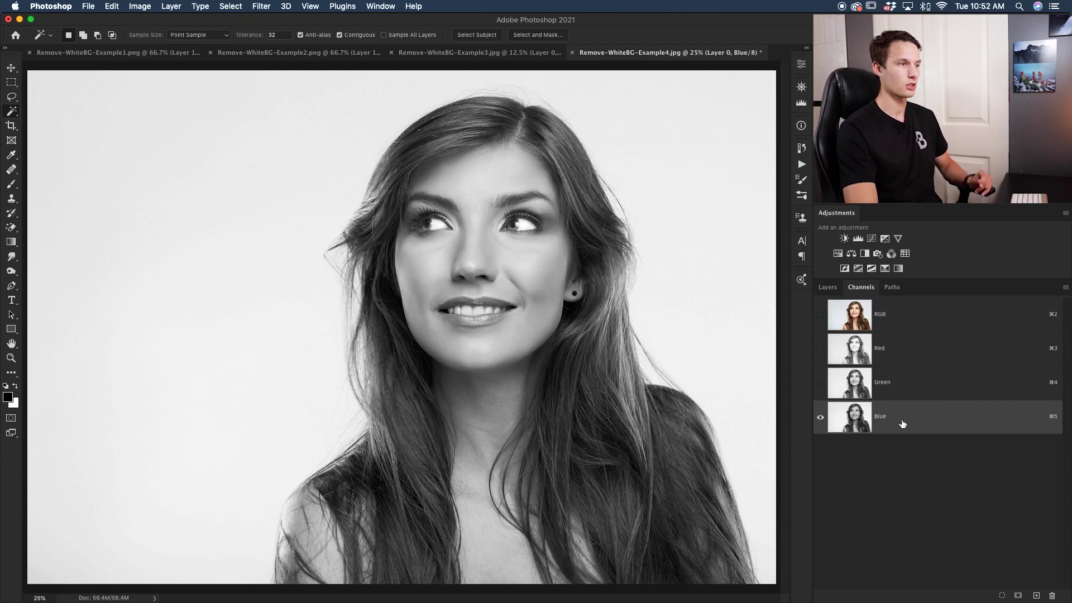
drag(897, 416, 1036, 596)
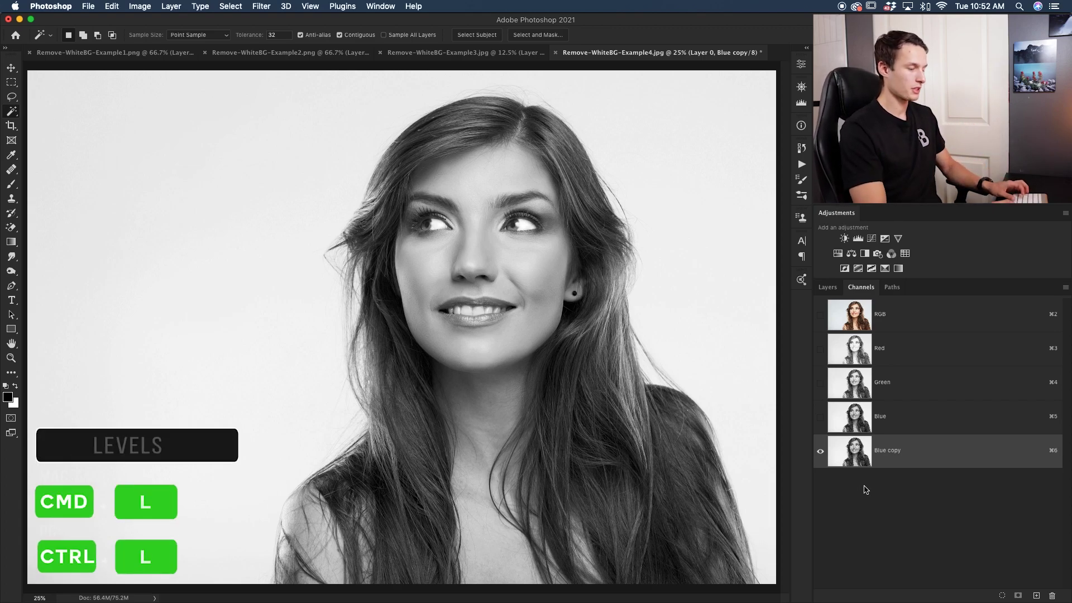
key(super+l)
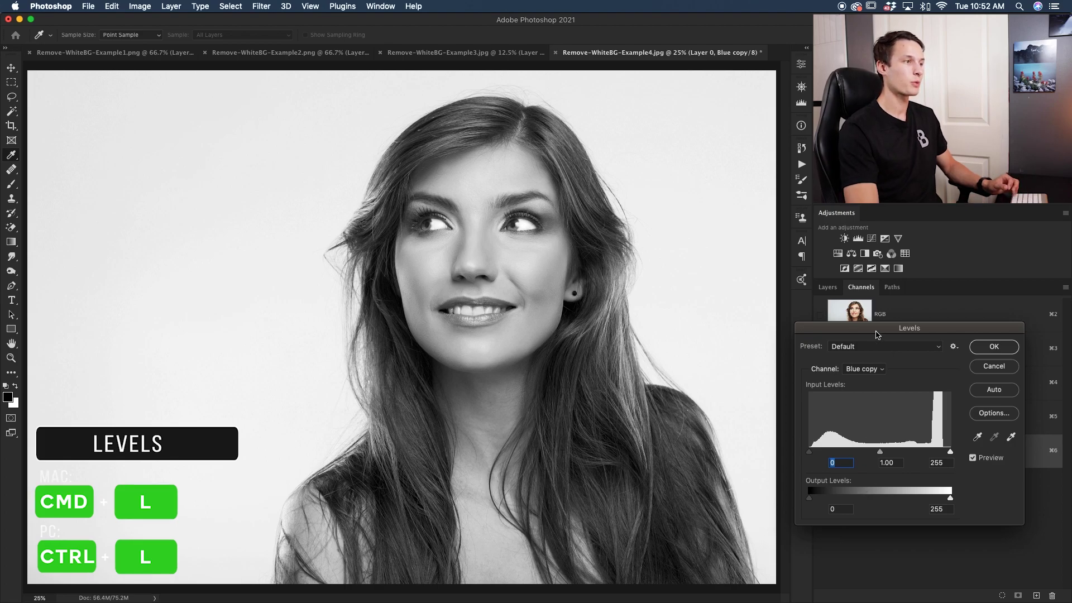
drag(883, 332, 807, 329)
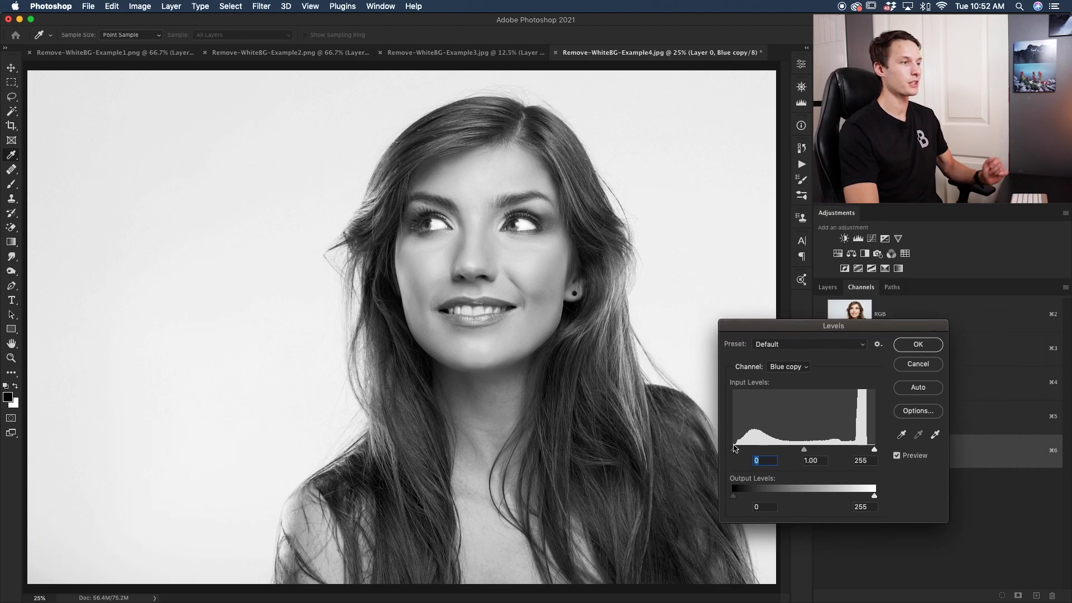
- Try Levels inputs of 162 for shadows and 205 for highlights on the Blue channel copy
drag(733, 450, 806, 451)
drag(874, 449, 824, 452)
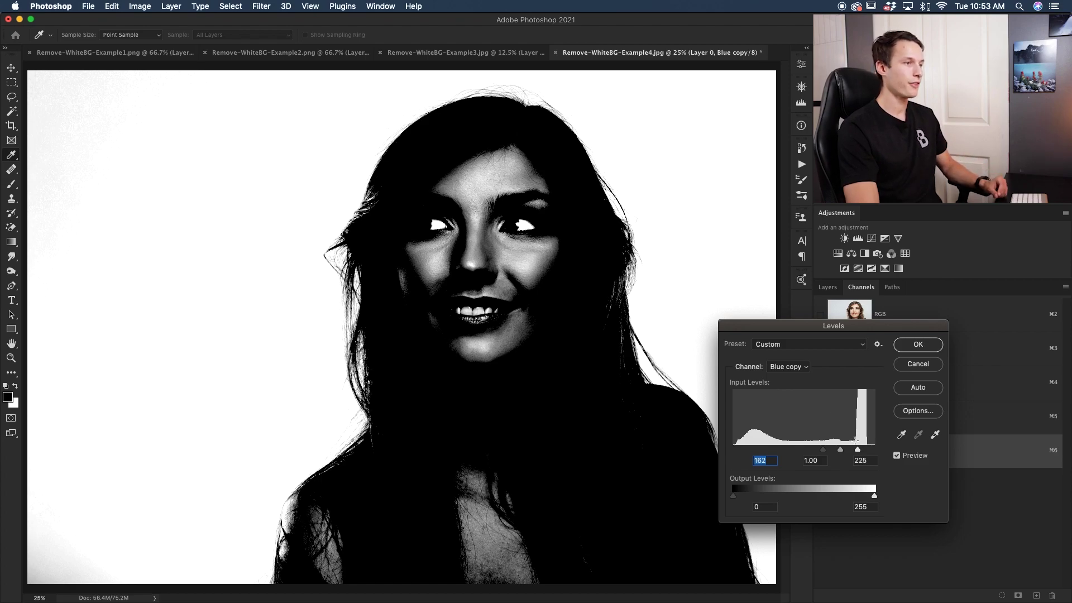
drag(857, 451, 846, 451)
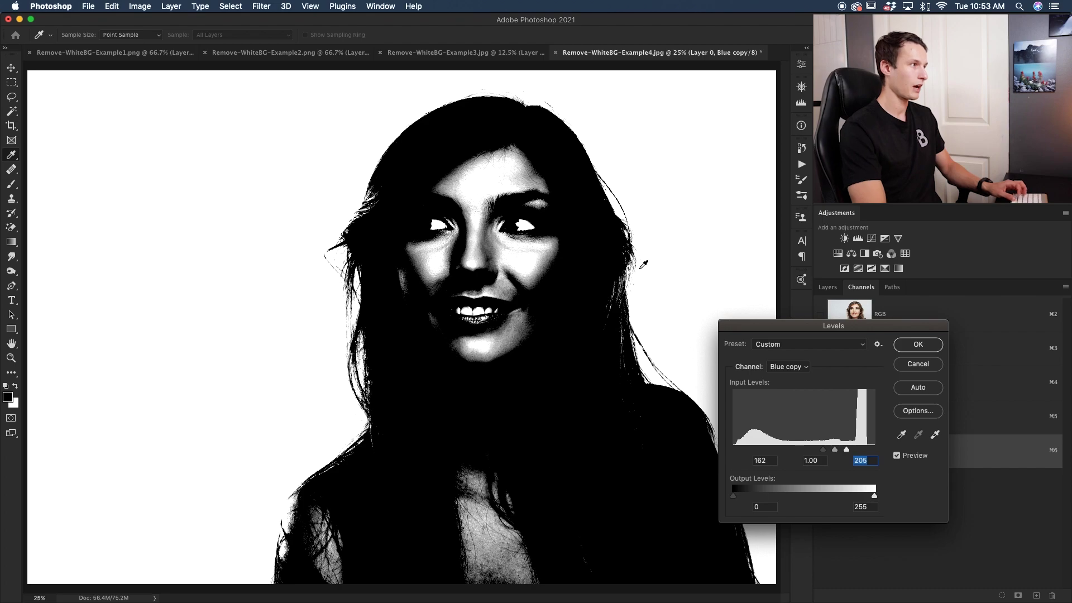
- Refine the Blue copy's input levels to 177 for shadows and 239 for highlights, checking the fine hair strands, and apply the adjustment
key(super+equal)
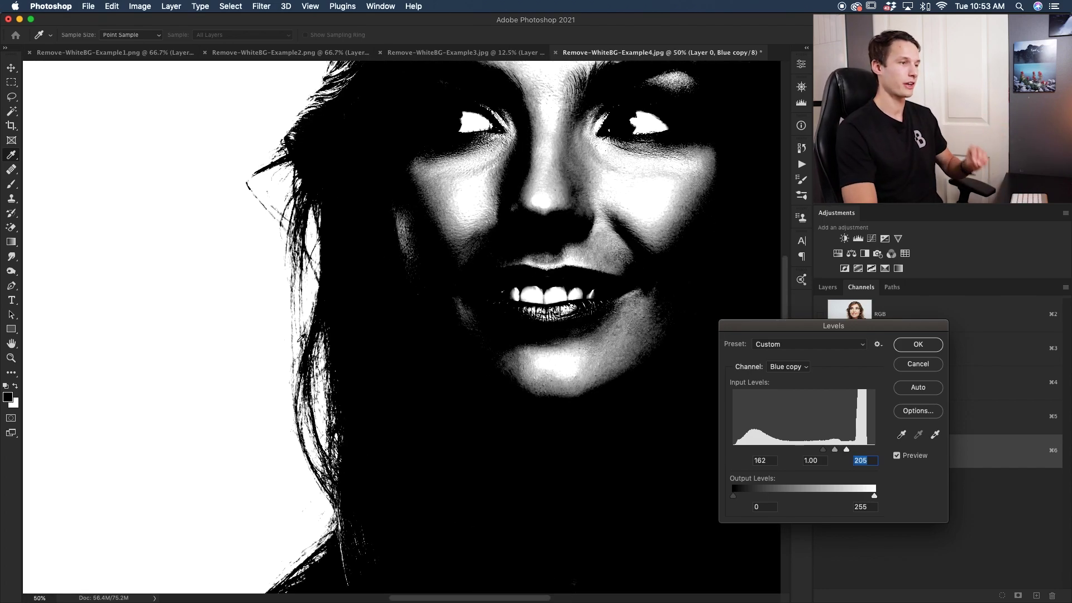
drag(846, 449, 866, 451)
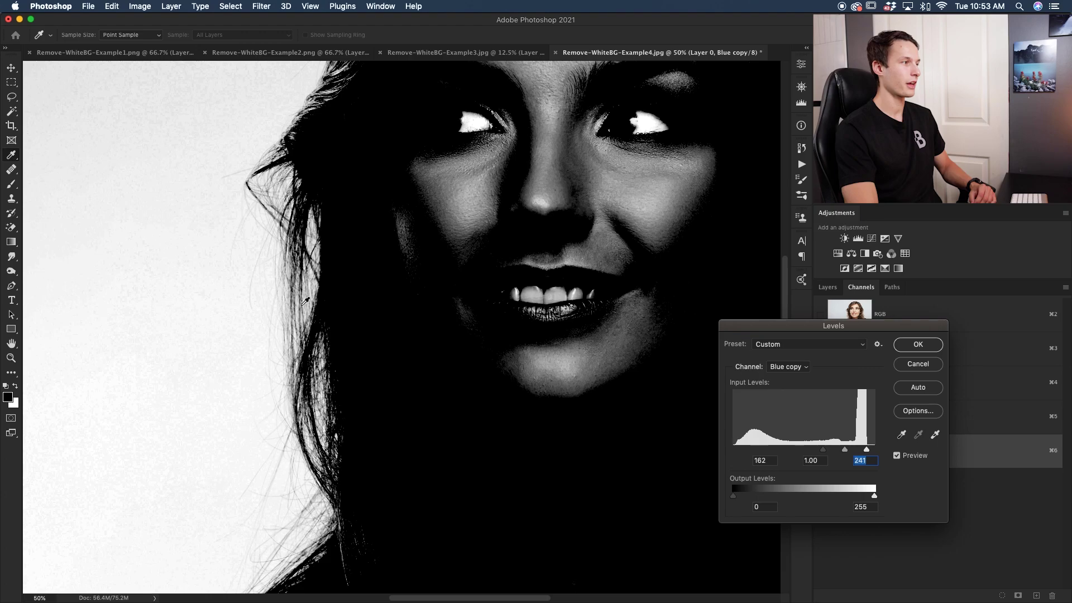
mouse_move(866, 450)
mouse_down()
mouse_move(857, 452)
mouse_move(870, 451)
mouse_up()
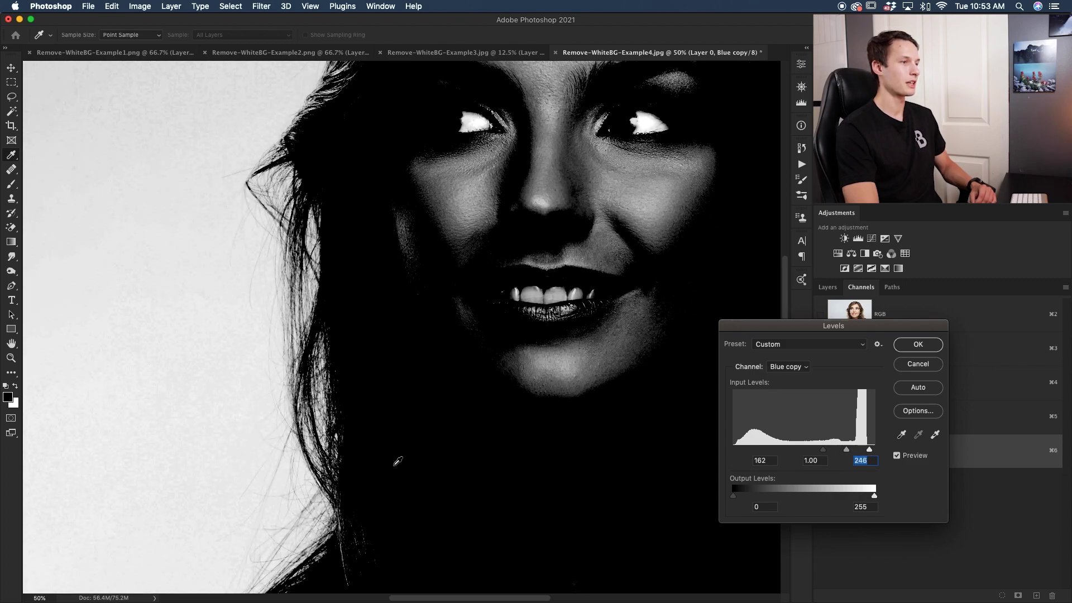
drag(822, 452, 831, 450)
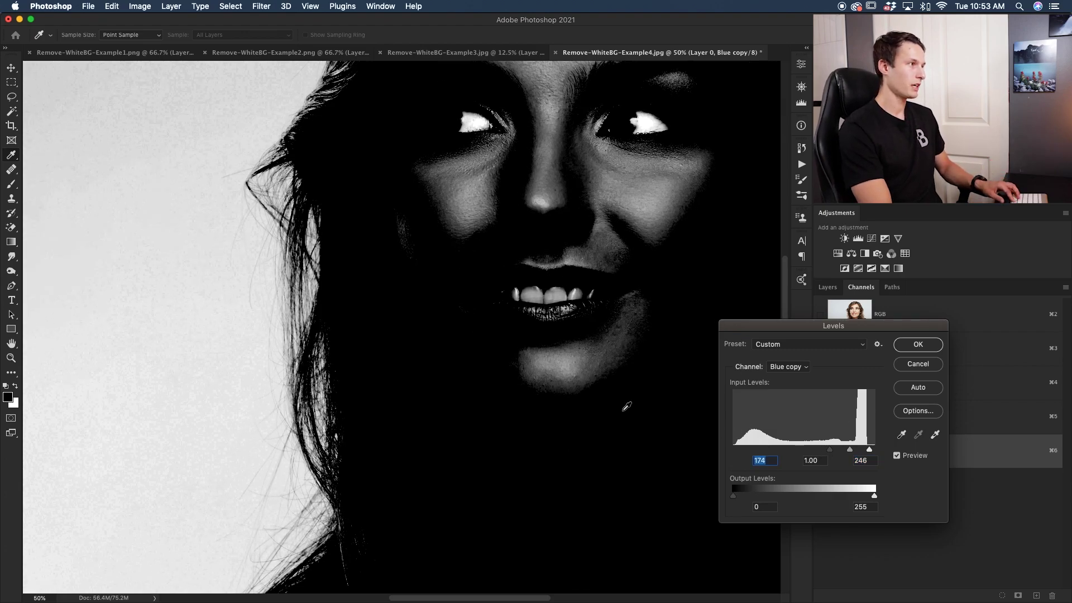
key(super+minus)
scroll(688, 355, right, 3)
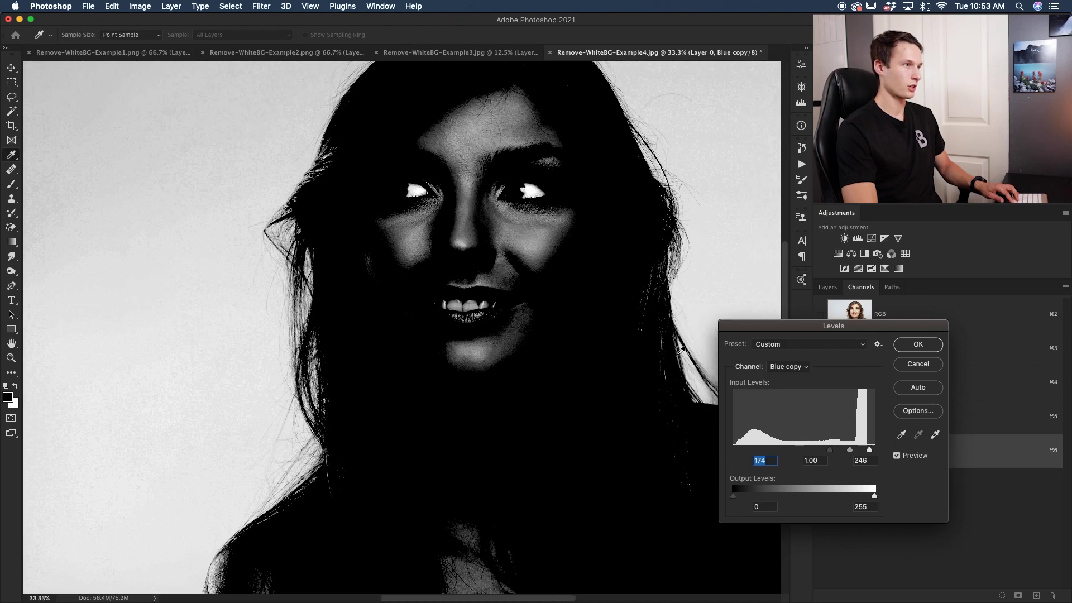
drag(833, 450, 835, 449)
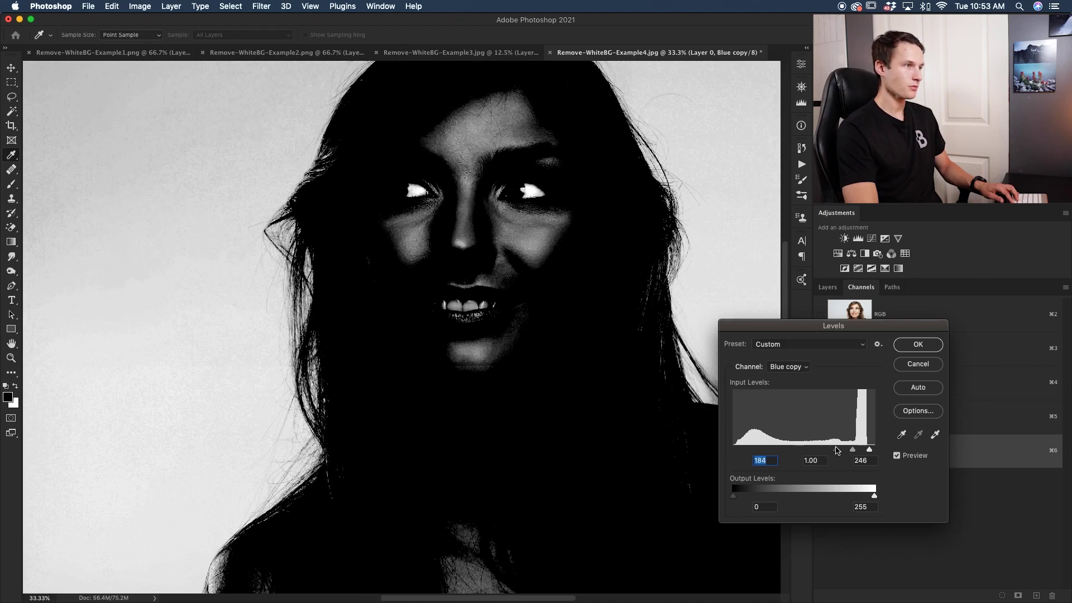
drag(869, 450, 865, 450)
click(865, 449)
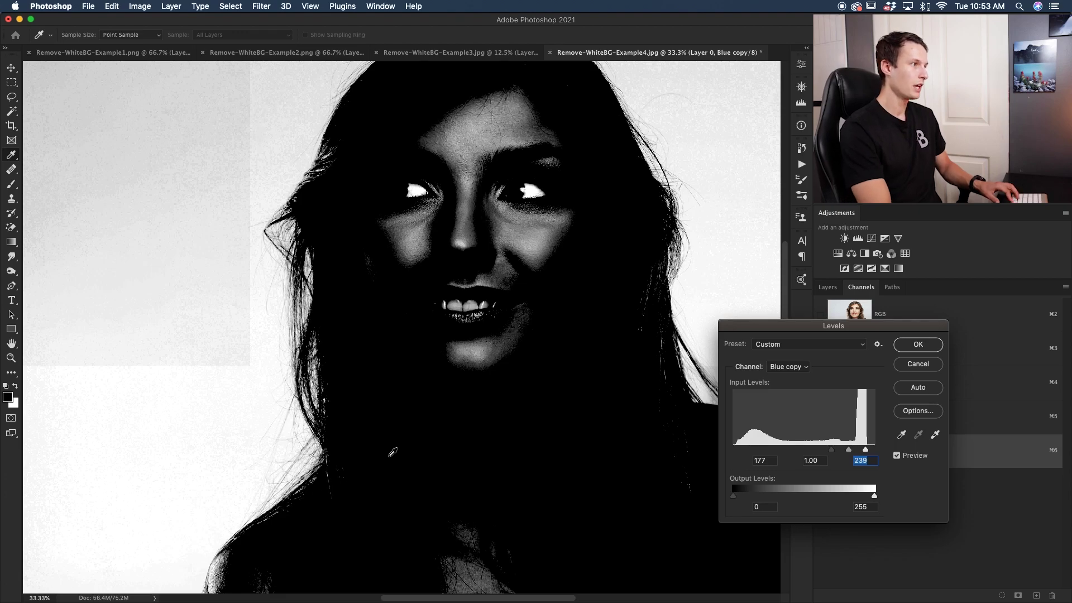
key(super+minus)
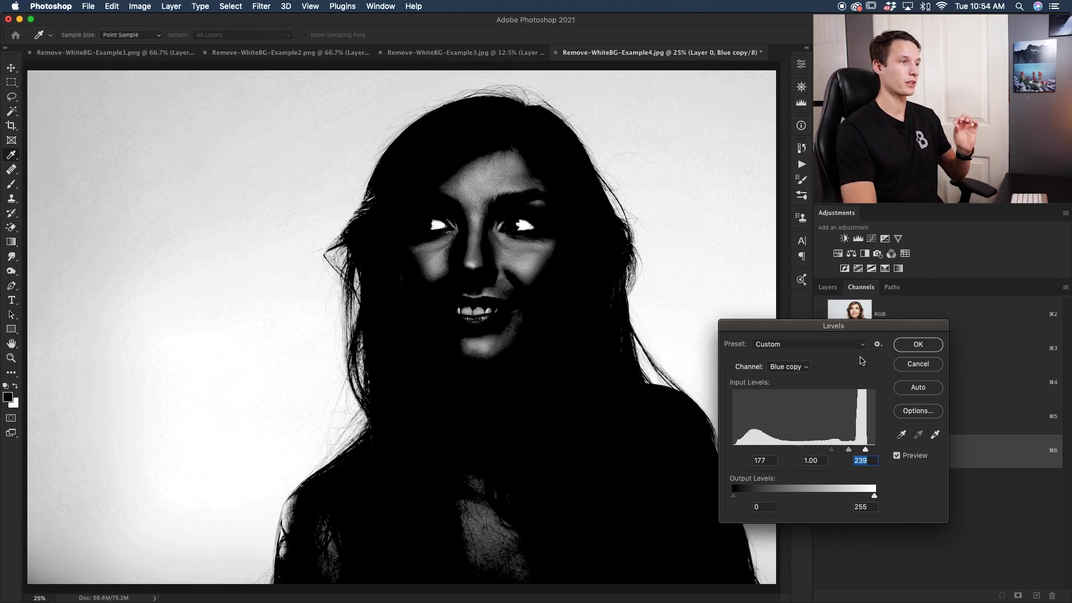
click(929, 347)
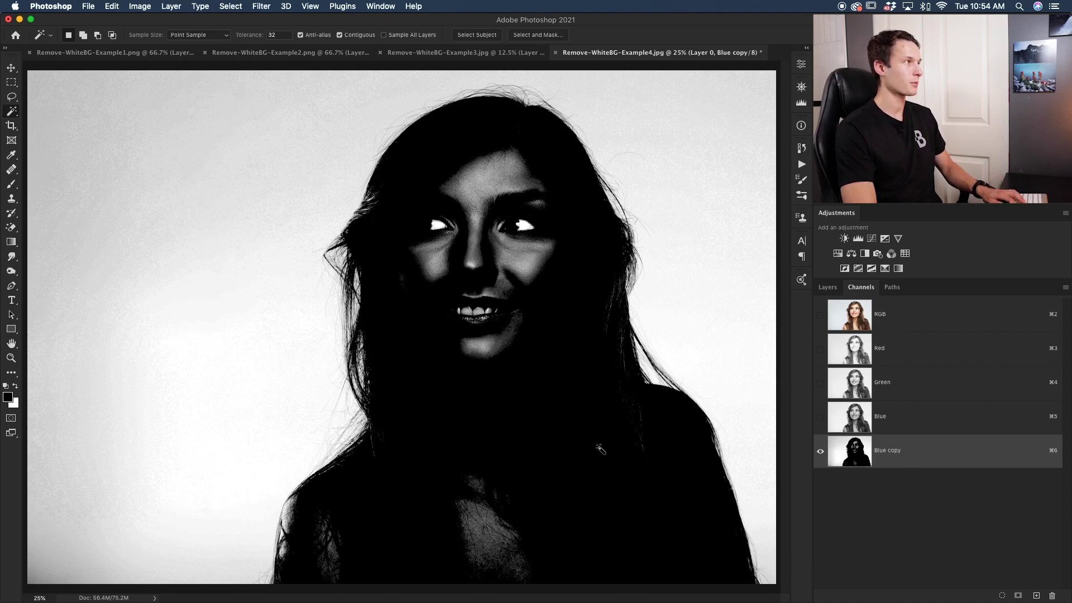
- Paint black with the Brush in Overlay mode along the hair and shoulder edges and over the woman's face and chest in the Blue copy
key(b)
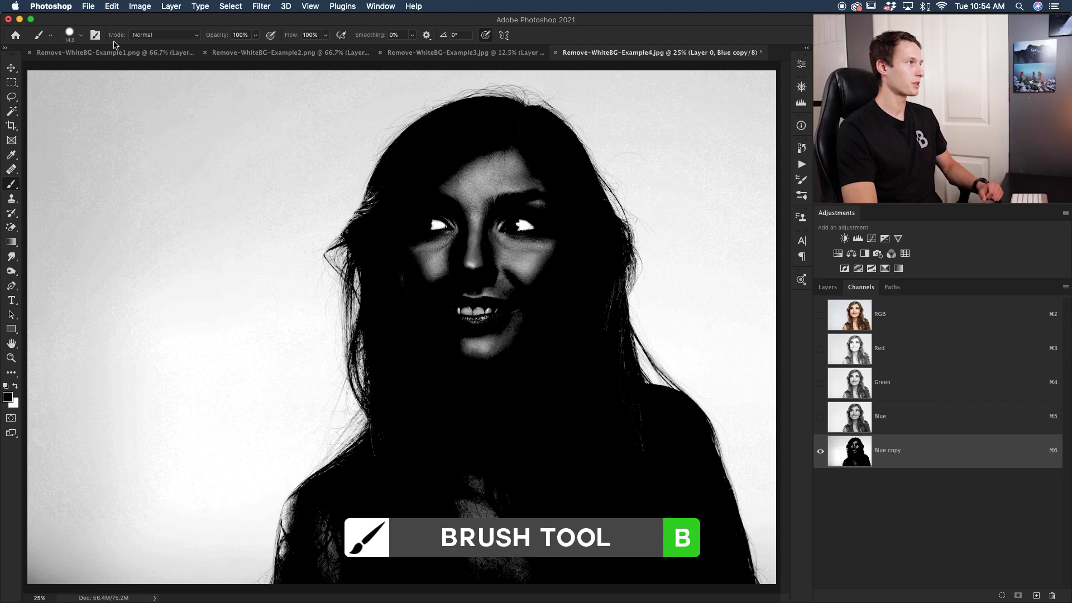
click(152, 37)
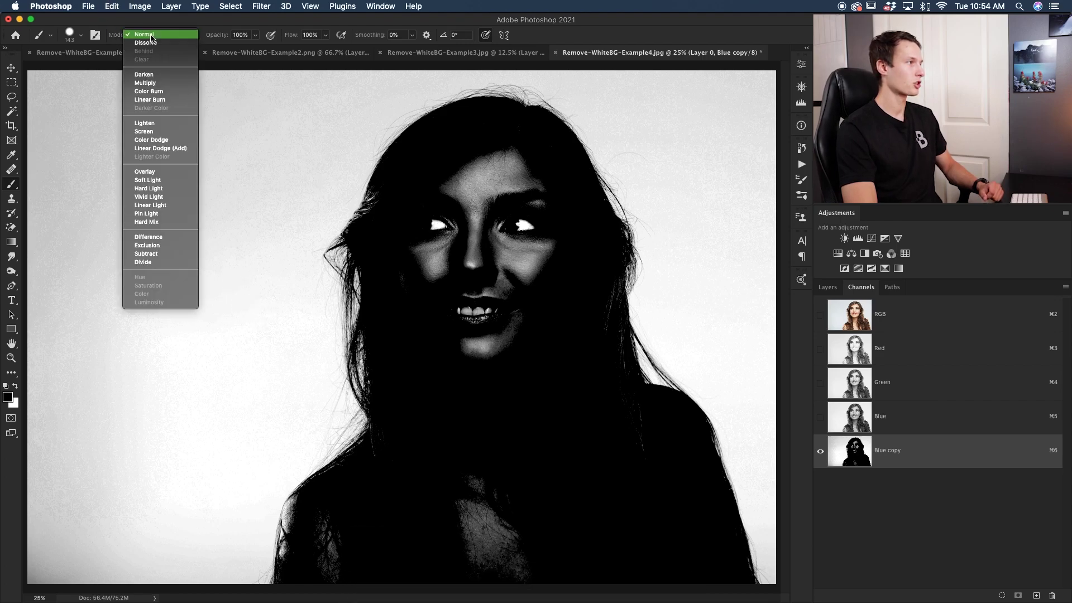
click(180, 173)
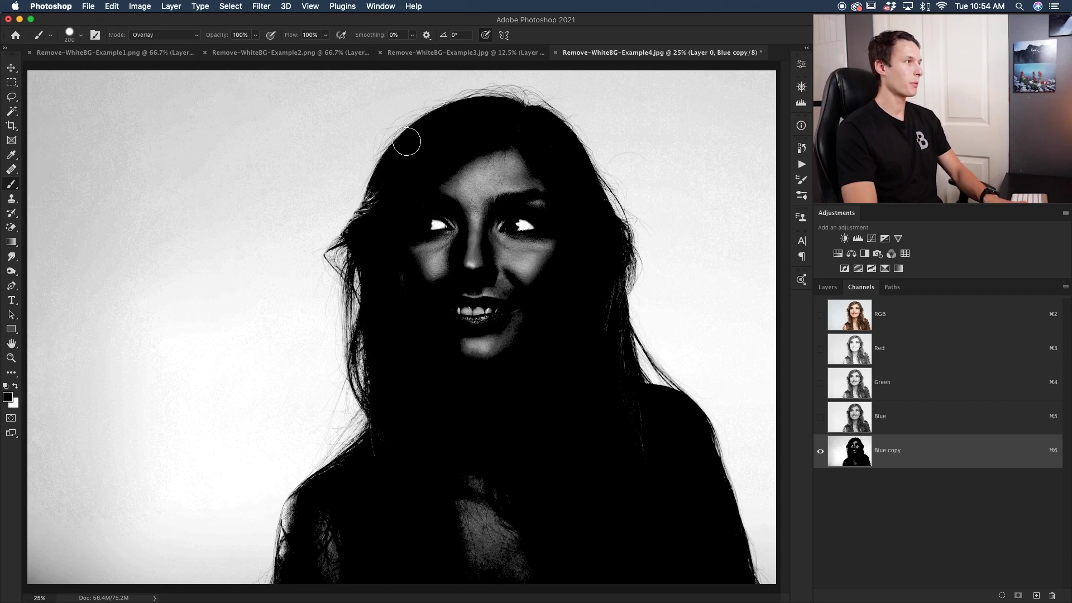
mouse_move(393, 141)
mouse_down()
mouse_move(442, 108)
mouse_move(495, 101)
mouse_move(534, 104)
mouse_move(553, 122)
mouse_move(624, 267)
mouse_move(617, 353)
mouse_move(629, 391)
mouse_up()
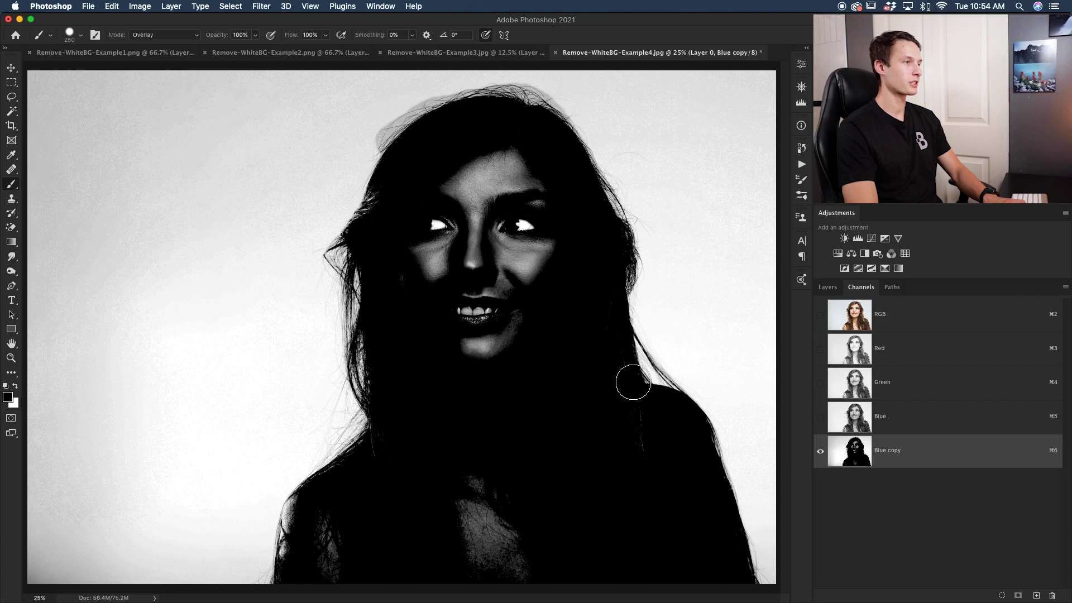
drag(623, 351, 677, 414)
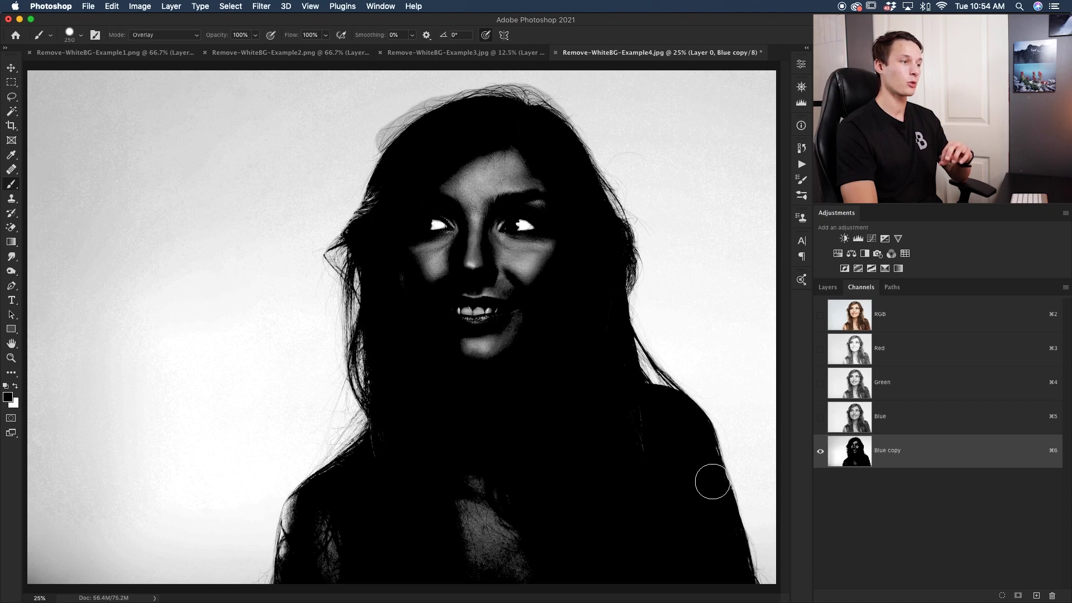
mouse_move(728, 554)
mouse_down()
mouse_move(743, 584)
mouse_move(729, 537)
mouse_up()
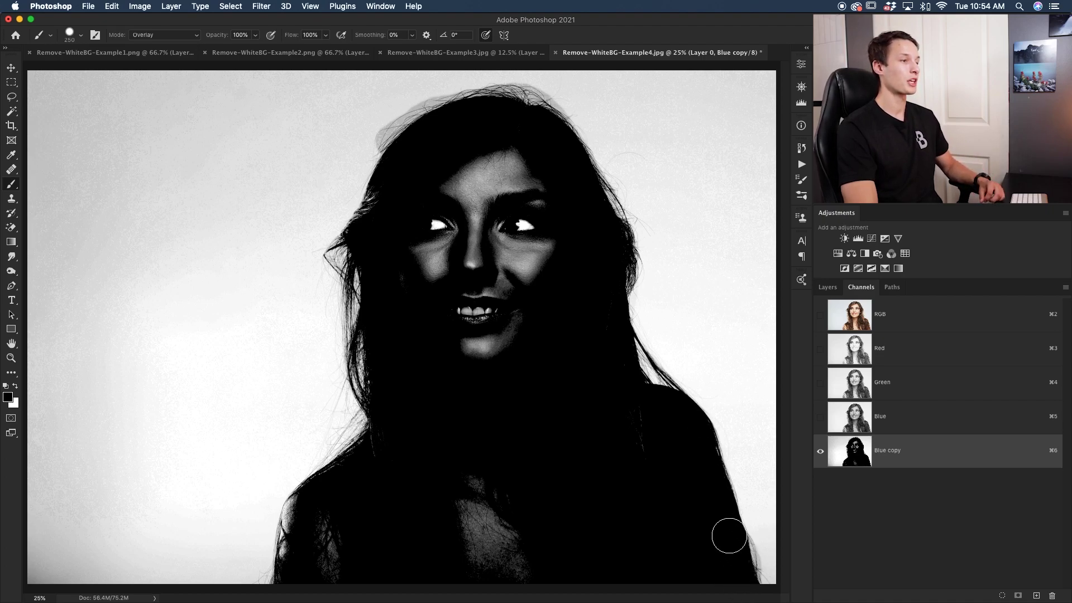
drag(717, 498, 709, 461)
mouse_move(677, 403)
mouse_down()
mouse_move(646, 377)
mouse_move(630, 342)
mouse_up()
mouse_move(617, 302)
mouse_down()
mouse_move(627, 262)
mouse_move(611, 211)
mouse_move(590, 184)
mouse_move(564, 184)
mouse_move(580, 160)
mouse_move(535, 113)
mouse_move(492, 106)
mouse_move(356, 318)
mouse_move(373, 414)
mouse_move(330, 458)
mouse_up()
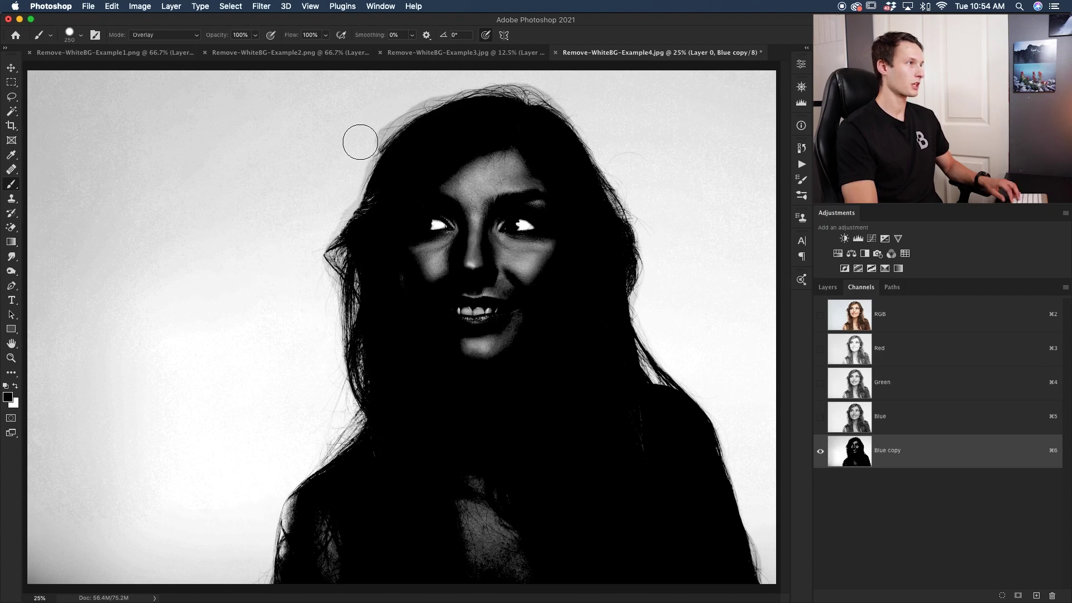
mouse_move(336, 456)
mouse_down()
mouse_move(288, 512)
mouse_move(286, 578)
mouse_move(293, 535)
mouse_move(318, 593)
mouse_move(337, 570)
mouse_move(498, 555)
mouse_move(462, 532)
mouse_move(491, 492)
mouse_move(472, 482)
mouse_move(479, 561)
mouse_move(506, 569)
mouse_up()
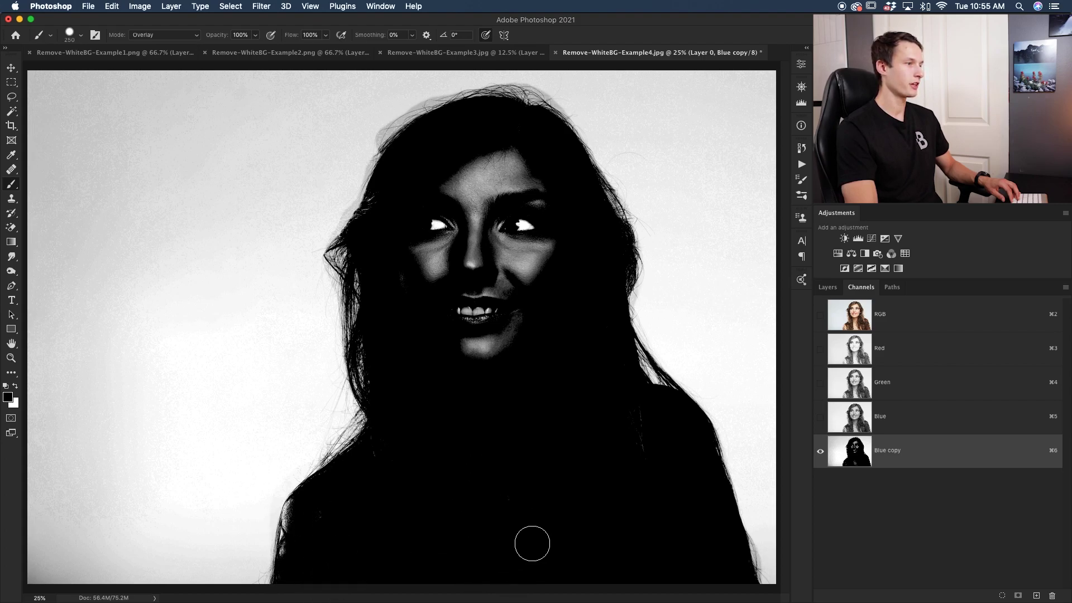
mouse_move(500, 365)
mouse_down()
mouse_move(478, 360)
mouse_move(466, 376)
mouse_move(479, 322)
mouse_move(446, 237)
mouse_move(423, 271)
mouse_move(657, 418)
mouse_up()
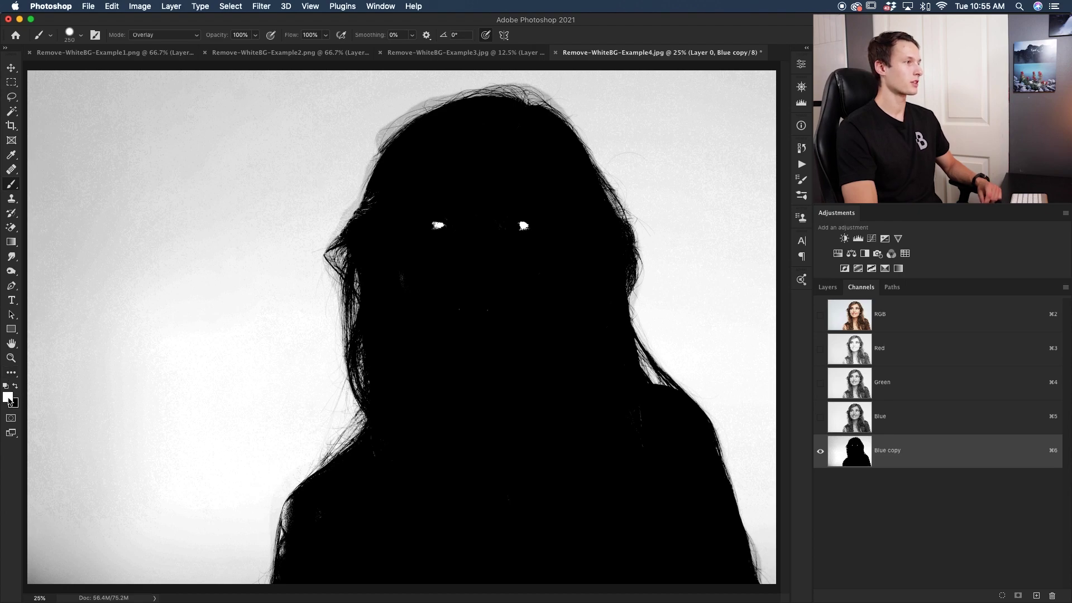
- Paint white over the gray background around the woman in Overlay mode, enlarging the brush to 500 px with 0% hardness
mouse_move(366, 136)
mouse_down()
mouse_move(431, 87)
mouse_move(407, 101)
mouse_move(478, 80)
mouse_move(562, 94)
mouse_move(619, 134)
mouse_move(683, 256)
mouse_move(682, 284)
mouse_move(673, 265)
mouse_move(678, 299)
mouse_move(679, 284)
mouse_move(665, 307)
mouse_move(692, 348)
mouse_move(659, 319)
mouse_up()
key(bracketright)
key(bracketright)
key(bracketright)
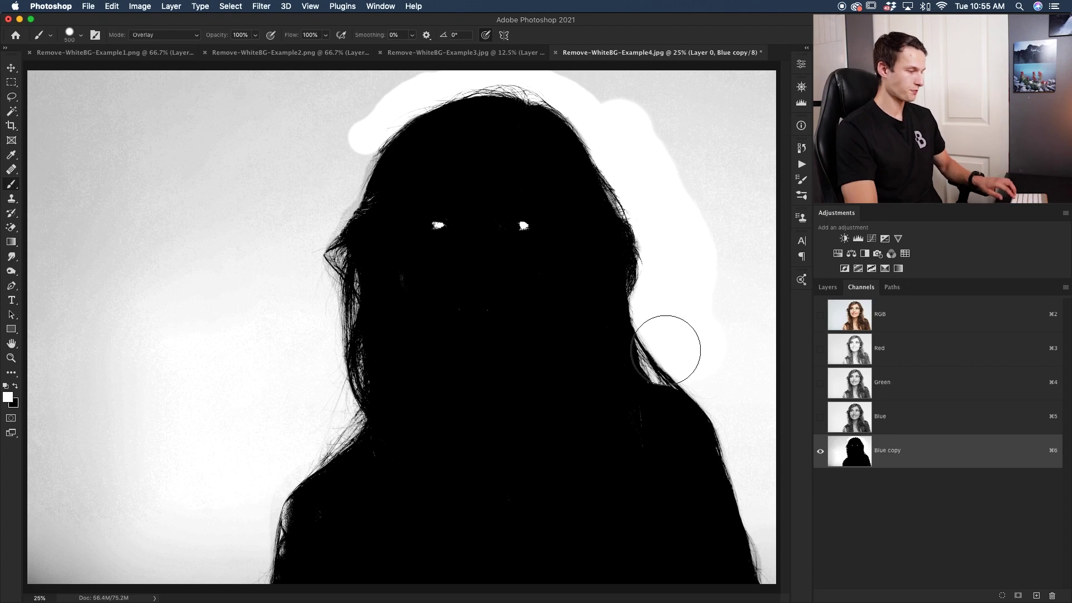
ctrl+alt+click(688, 333)
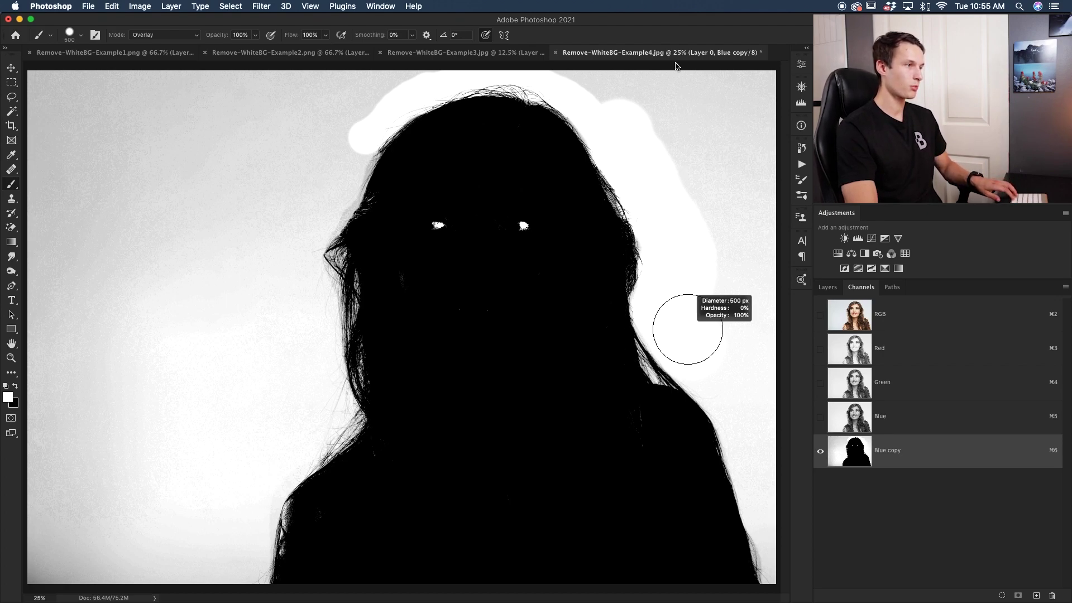
drag(687, 329, 676, 335)
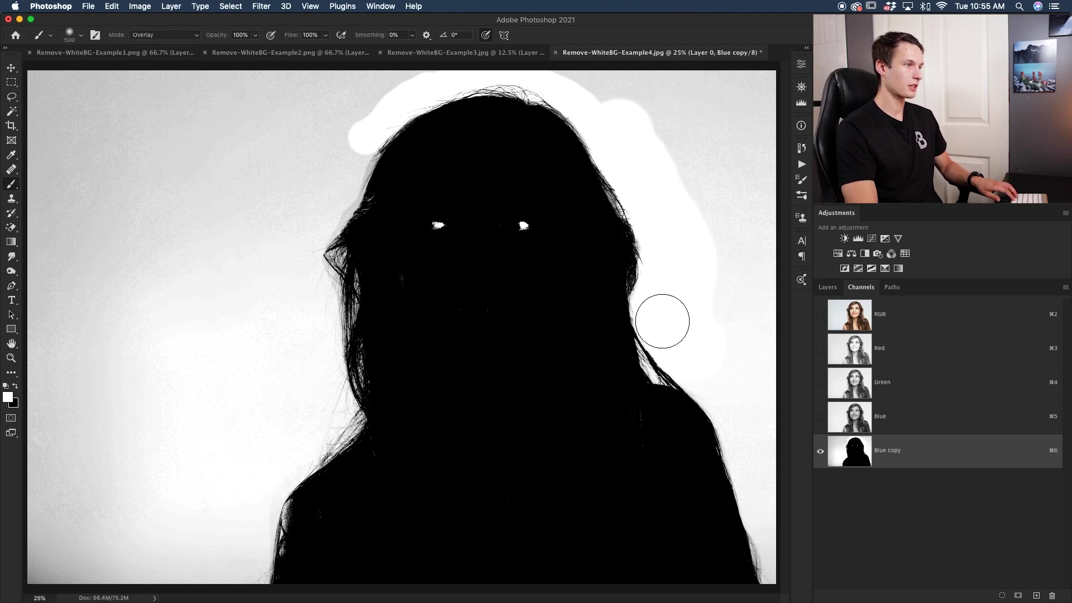
mouse_move(658, 303)
mouse_down()
mouse_move(705, 356)
mouse_move(752, 442)
mouse_move(771, 522)
mouse_up()
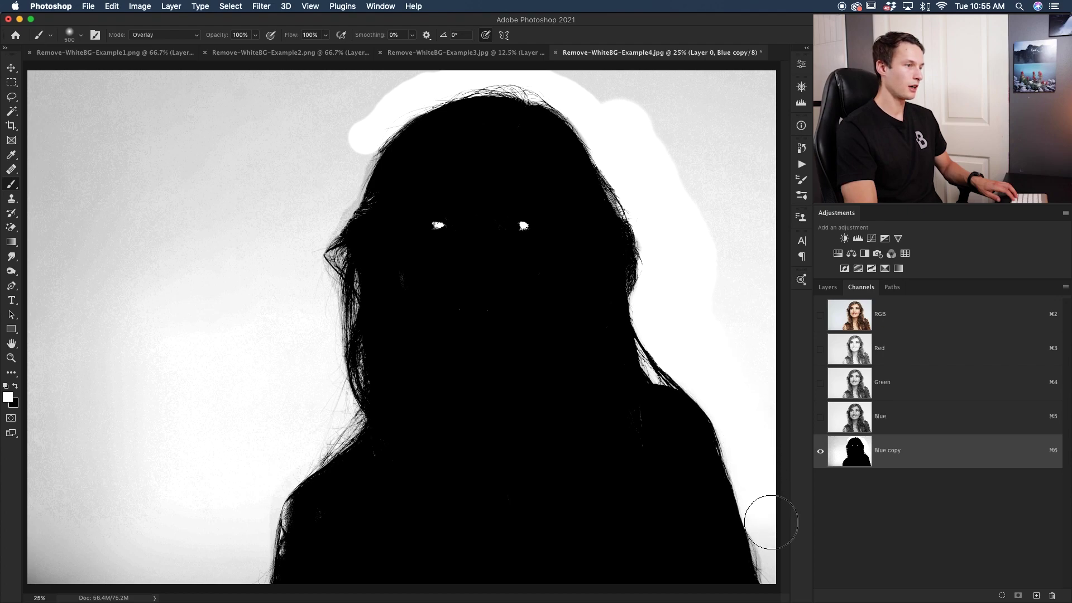
mouse_move(718, 300)
mouse_down()
mouse_move(721, 332)
mouse_move(722, 253)
mouse_move(746, 253)
mouse_move(734, 154)
mouse_move(703, 208)
mouse_move(676, 140)
mouse_move(579, 79)
mouse_move(691, 91)
mouse_move(765, 116)
mouse_move(761, 74)
mouse_move(357, 79)
mouse_move(332, 127)
mouse_move(385, 87)
mouse_move(298, 121)
mouse_move(260, 85)
mouse_move(43, 95)
mouse_move(42, 174)
mouse_move(27, 97)
mouse_move(295, 107)
mouse_move(31, 178)
mouse_move(103, 127)
mouse_move(348, 158)
mouse_move(490, 102)
mouse_move(408, 397)
mouse_move(299, 528)
mouse_up()
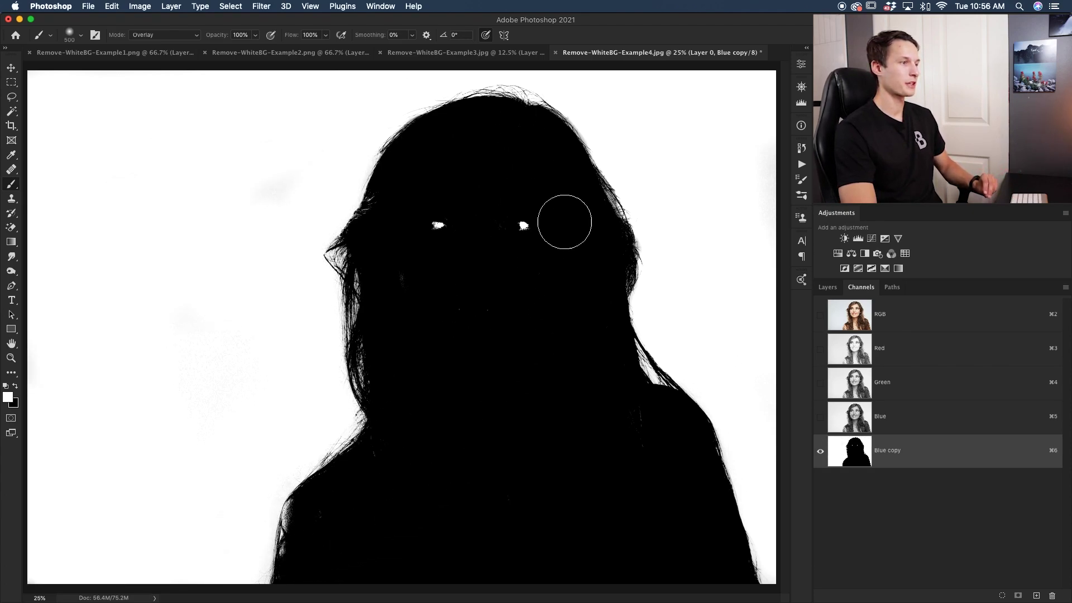
- Fill the white eyes and remaining light spots inside the silhouette with black, using the Brush in Normal mode
click(167, 35)
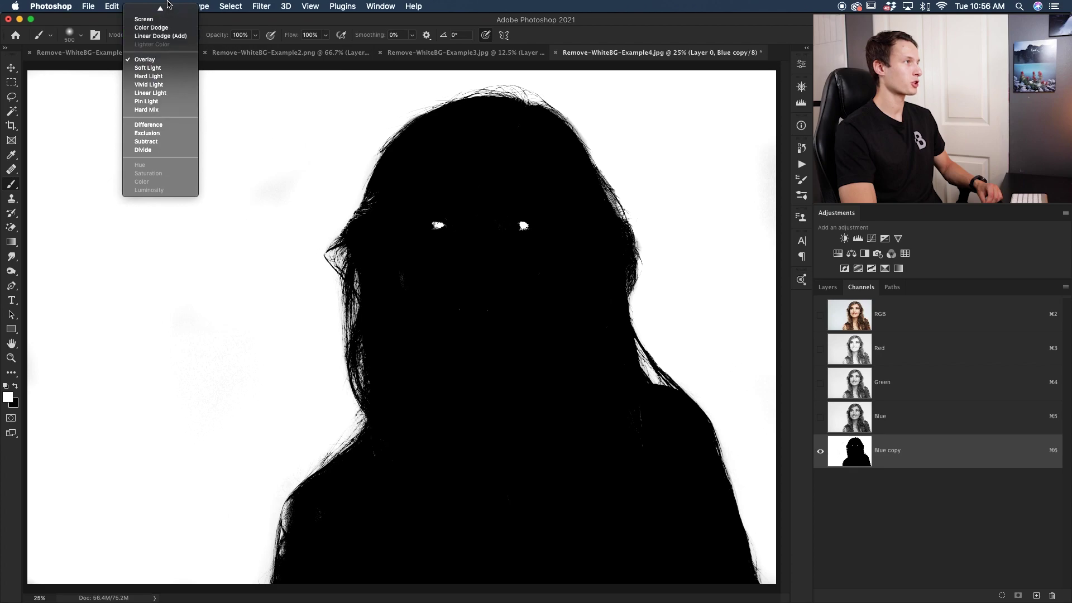
click(147, 11)
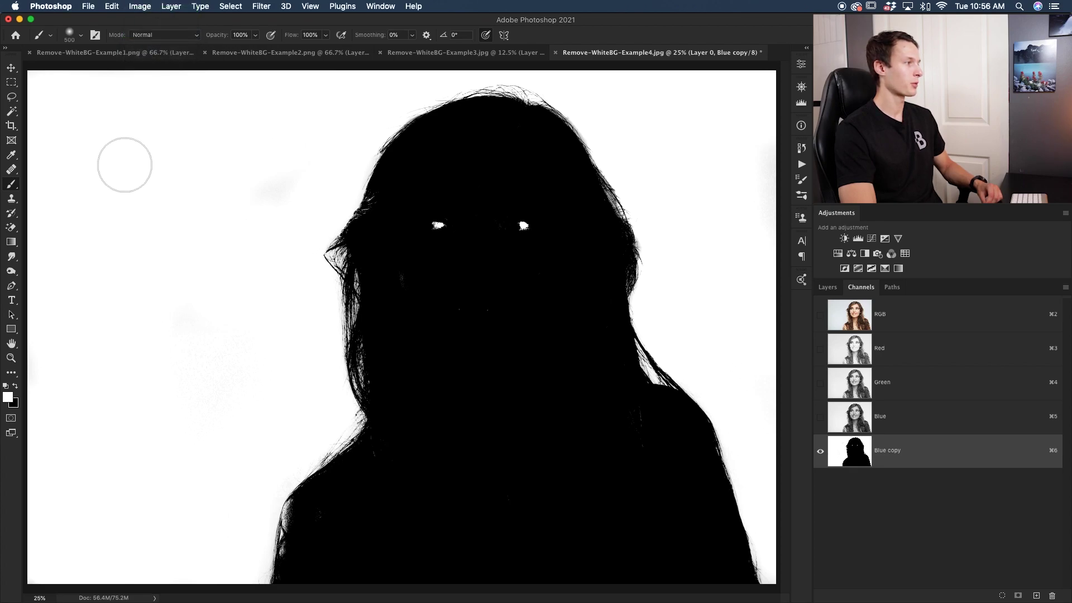
click(15, 386)
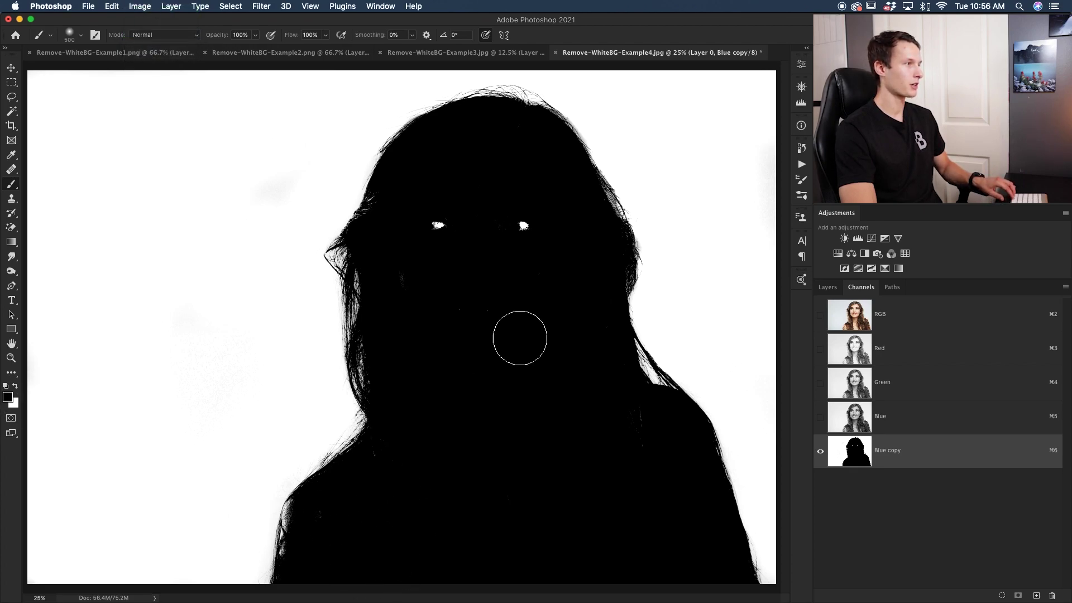
mouse_move(445, 225)
mouse_down()
mouse_move(495, 224)
mouse_move(519, 241)
mouse_up()
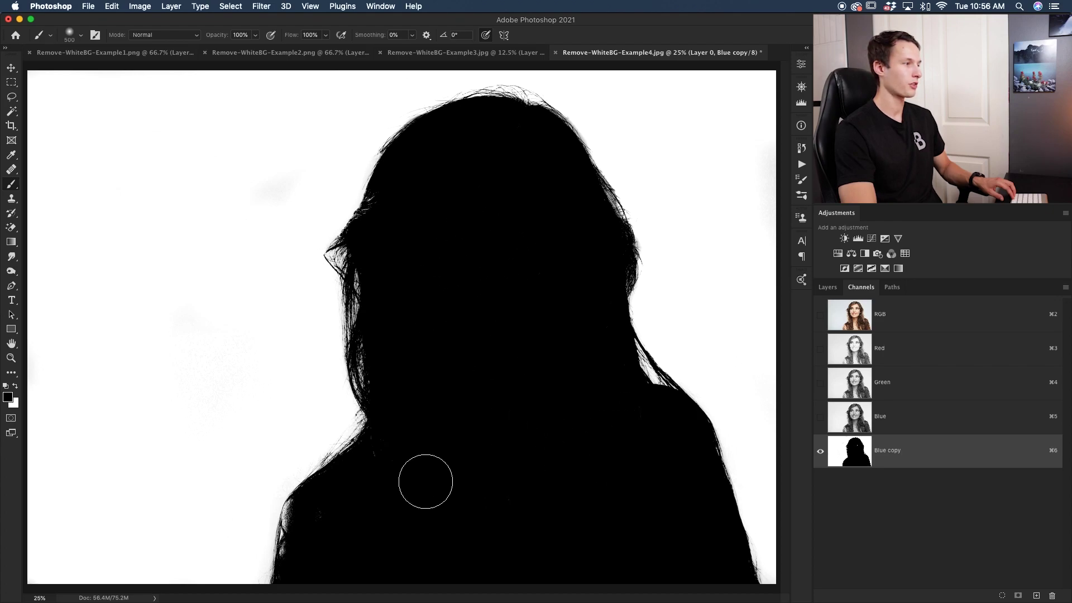
ctrl+alt+click(435, 476)
drag(413, 477, 422, 477)
mouse_move(304, 537)
mouse_down()
mouse_move(292, 510)
mouse_move(294, 433)
mouse_up()
key(x)
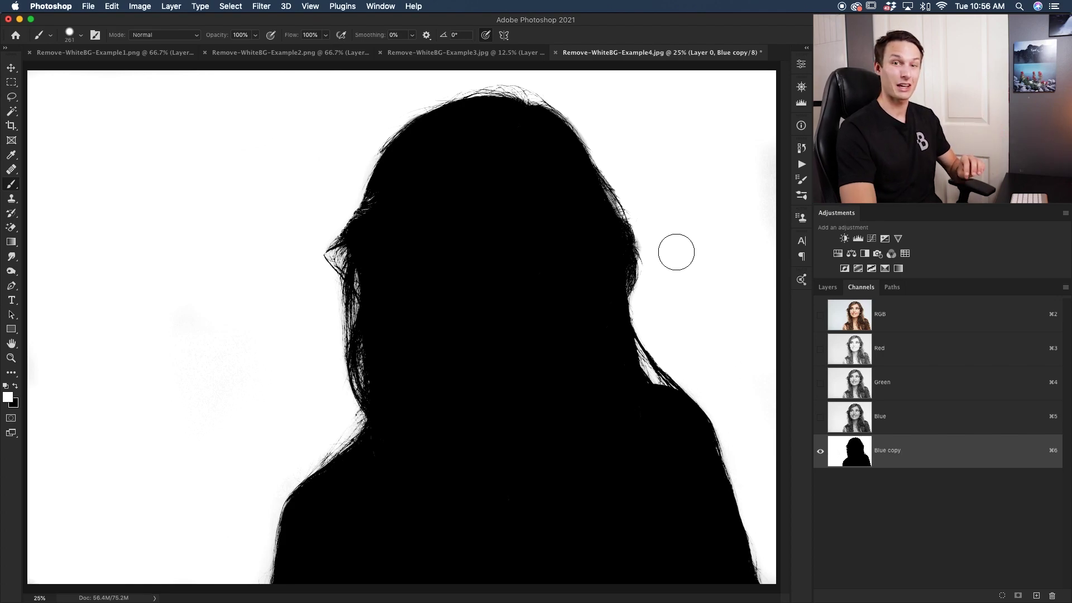
- Load the Blue copy channel as a selection and add it as a layer mask on the portrait layer
super+click(843, 457)
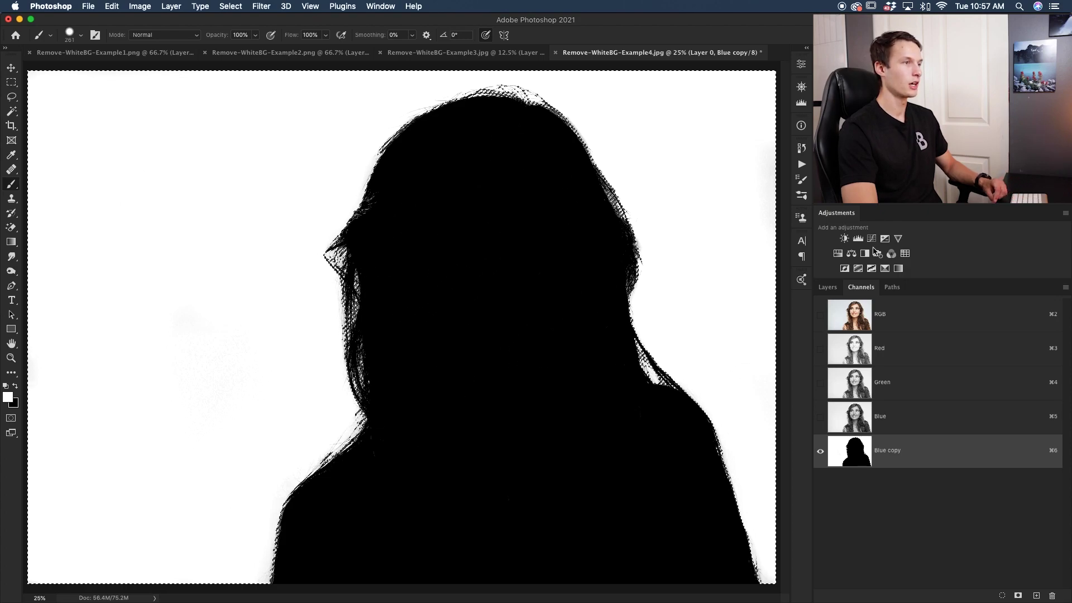
click(835, 291)
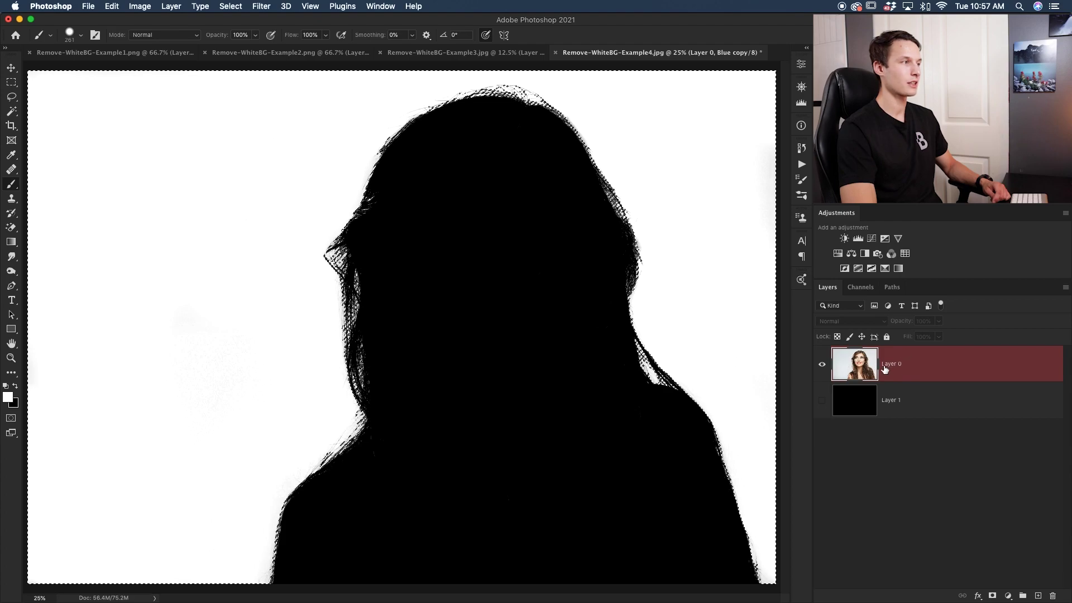
click(992, 595)
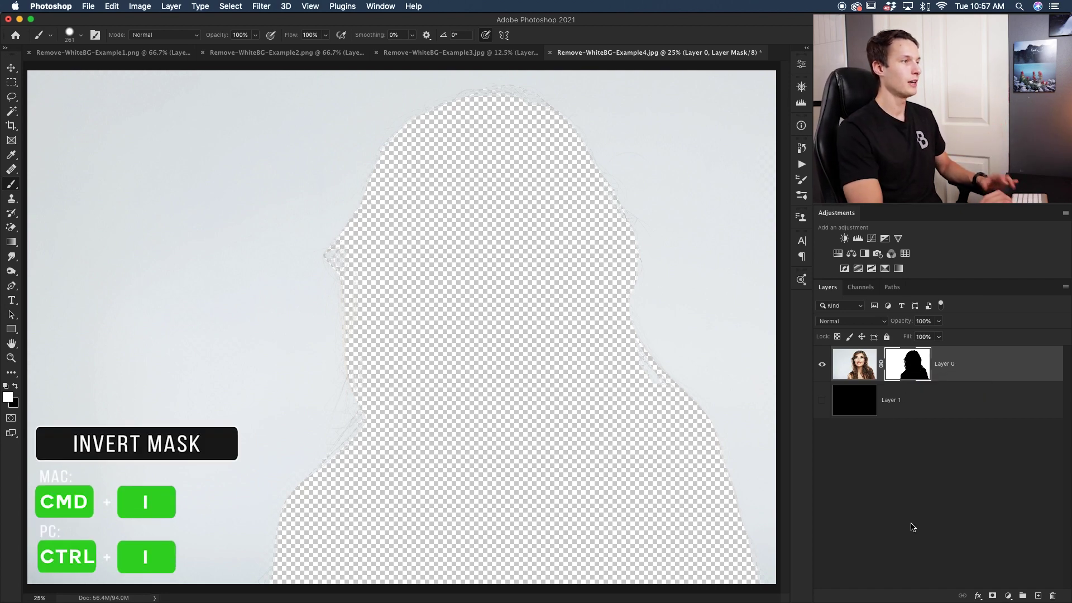
- Invert the portrait's layer mask and show the black fill layer beneath it
key(cmd+i)
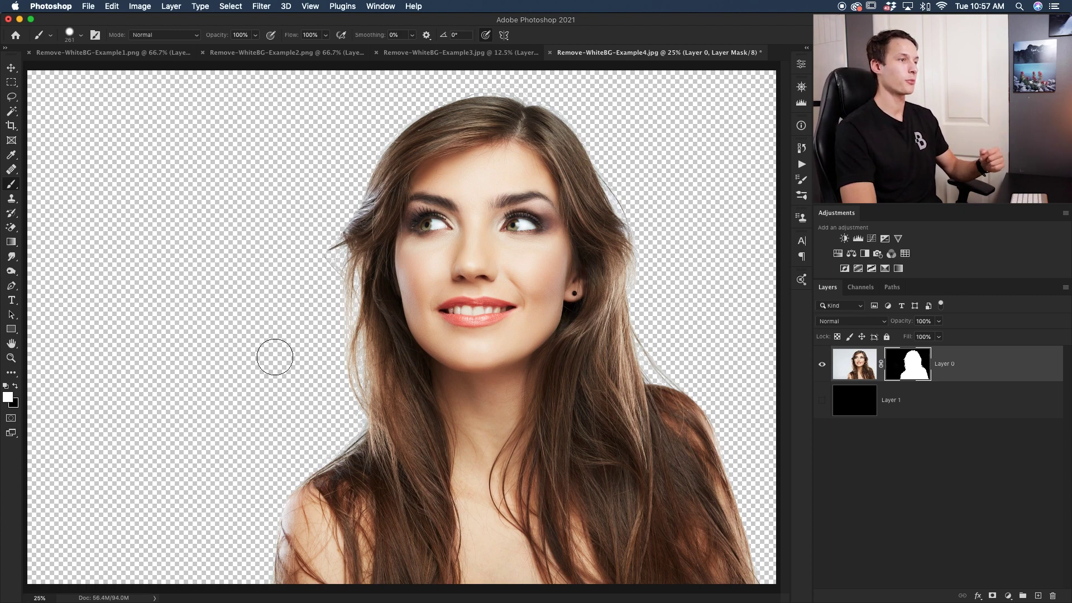
click(822, 400)
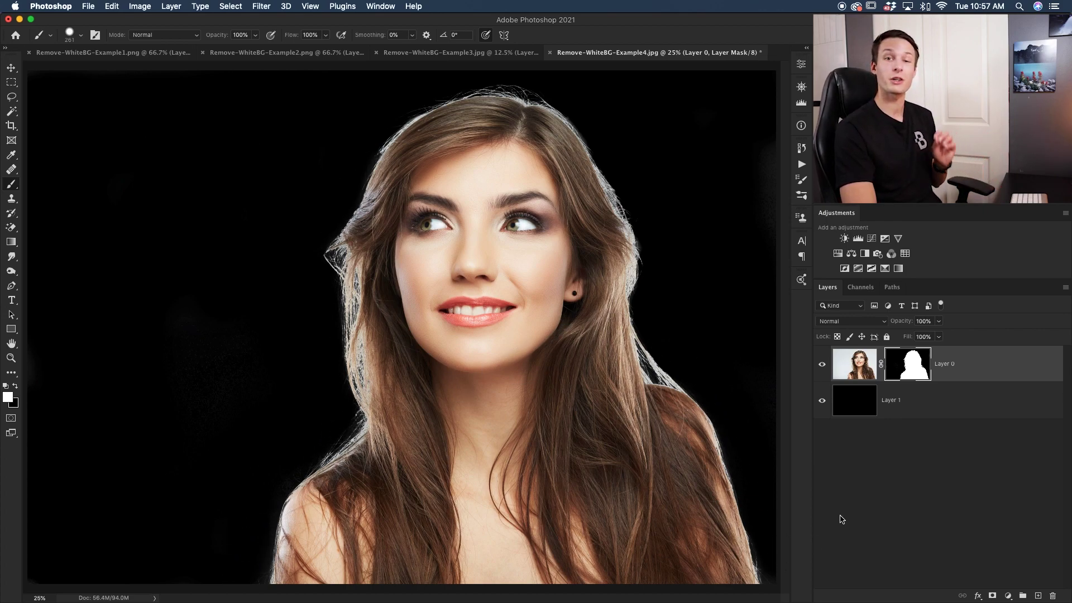
- Open the portrait's layer mask in Select and Mask, choose the Refine Edge Brush and enable Smart Radius
double_click(901, 369)
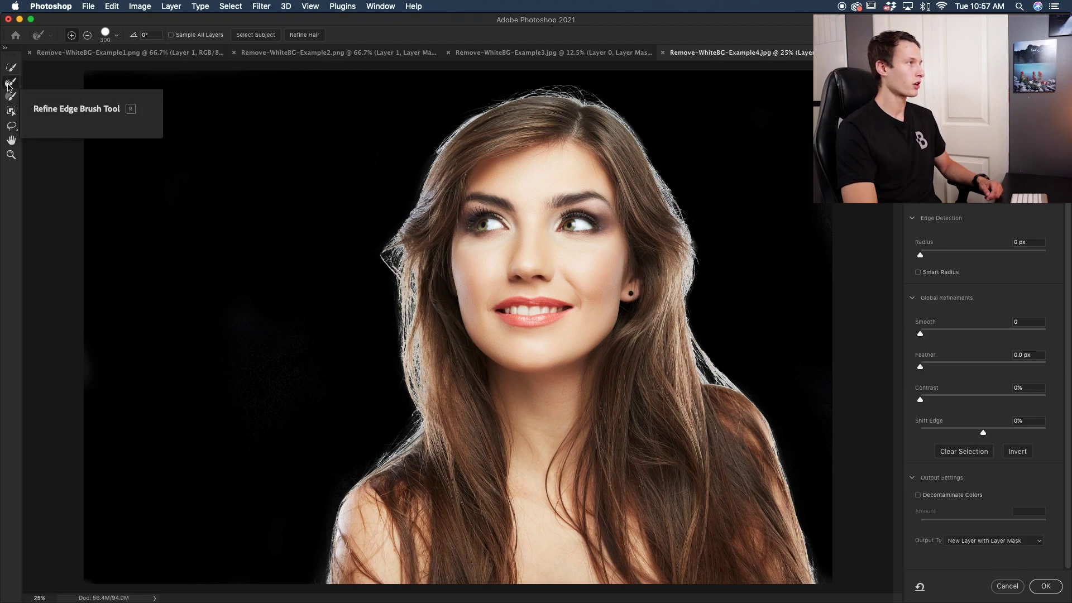
click(11, 83)
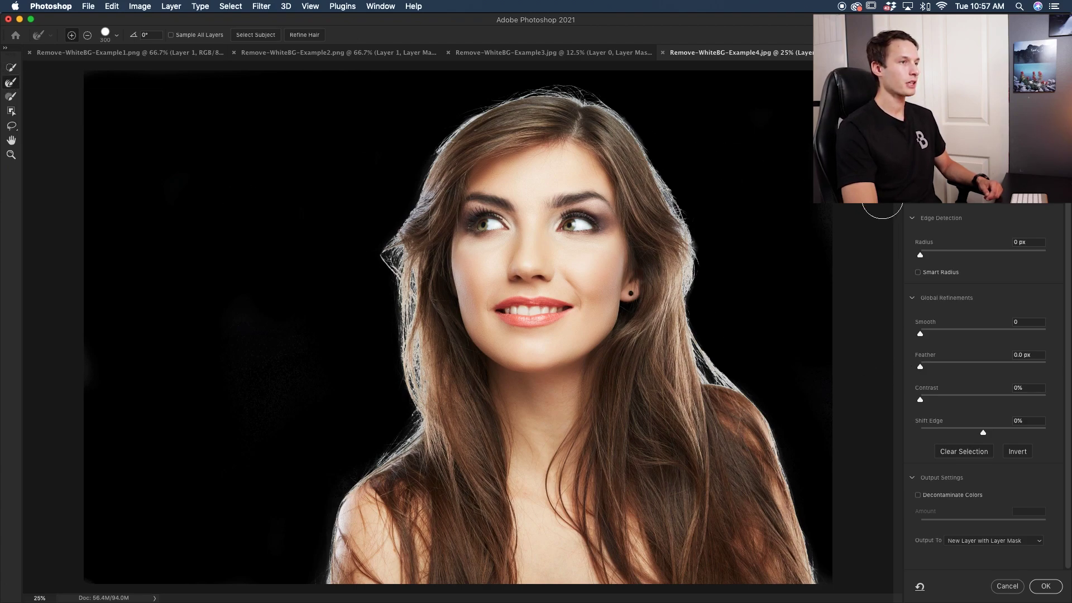
click(930, 273)
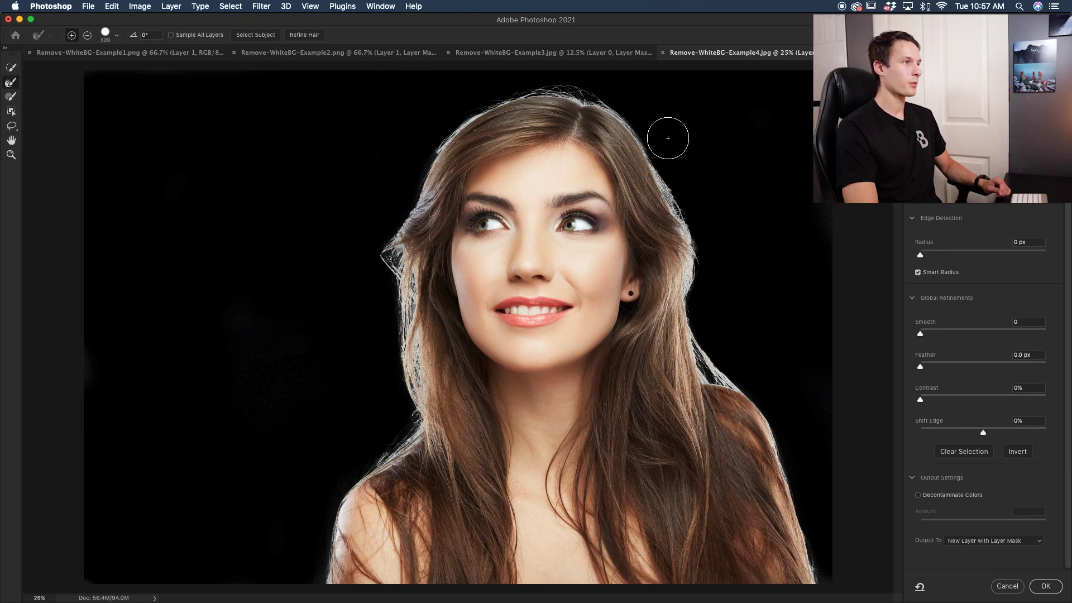
- Brush around the woman's hair with the Refine Edge Brush and output to a New Layer with Layer Mask, with Decontaminate Colors at 100%
mouse_move(659, 139)
mouse_down()
mouse_move(697, 230)
mouse_move(700, 343)
mouse_move(713, 367)
mouse_move(766, 374)
mouse_up()
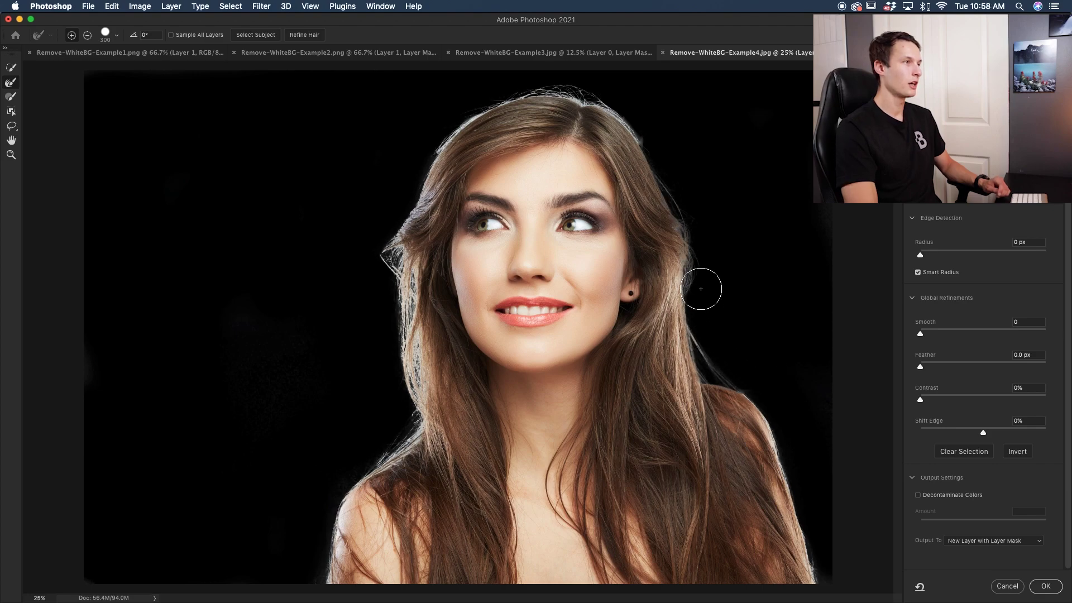
mouse_move(653, 103)
mouse_down()
mouse_move(653, 127)
mouse_move(606, 88)
mouse_move(488, 90)
mouse_move(426, 139)
mouse_move(383, 211)
mouse_up()
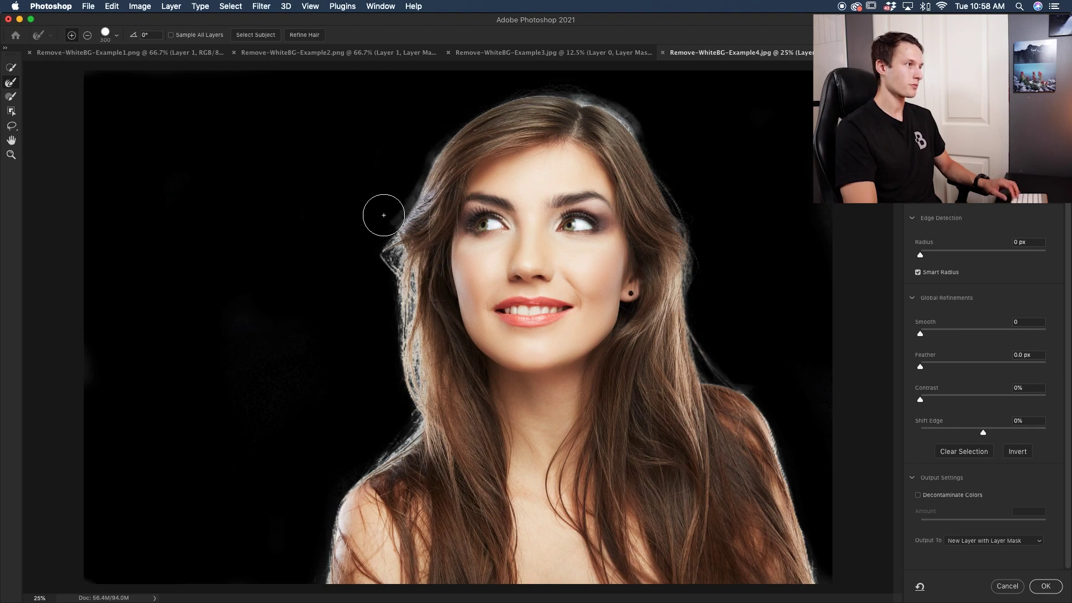
drag(621, 107, 687, 146)
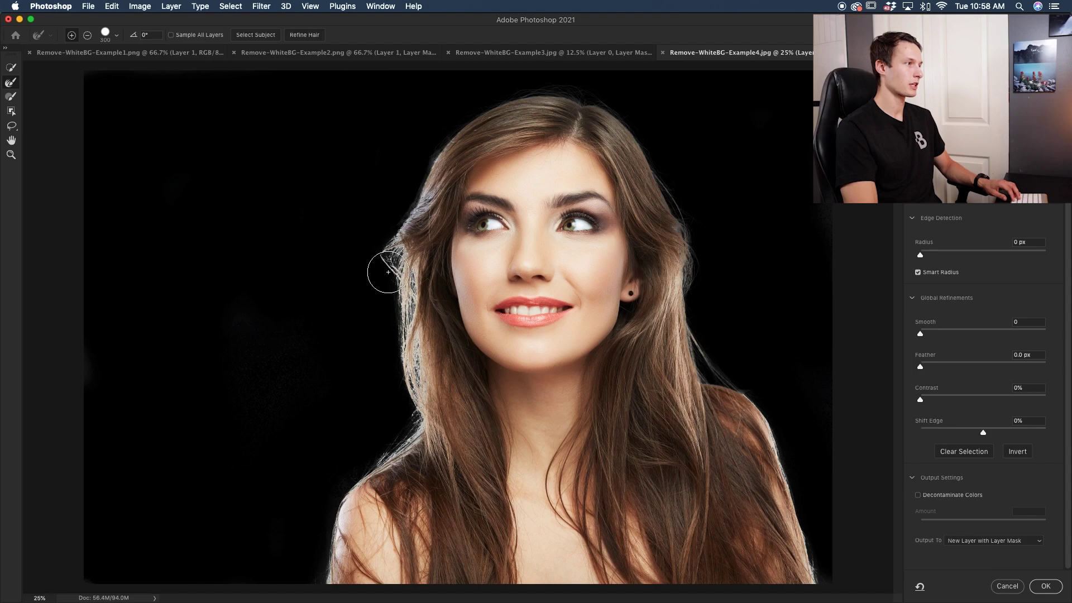
mouse_move(386, 244)
mouse_down()
mouse_move(406, 400)
mouse_move(386, 267)
mouse_up()
mouse_move(401, 325)
mouse_down()
mouse_move(390, 262)
mouse_move(416, 357)
mouse_move(381, 441)
mouse_up()
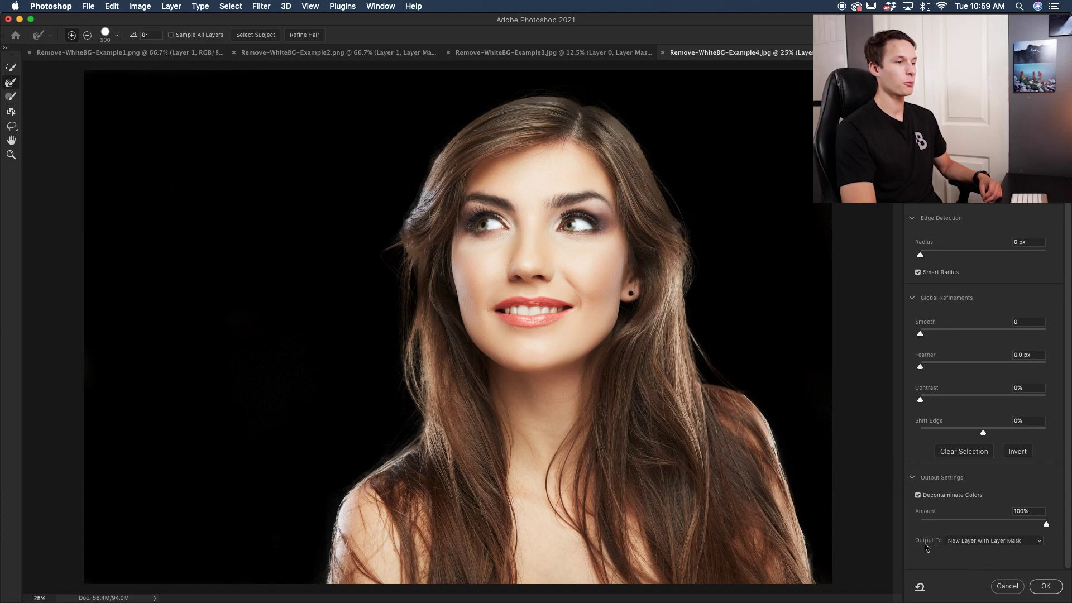
click(1052, 588)
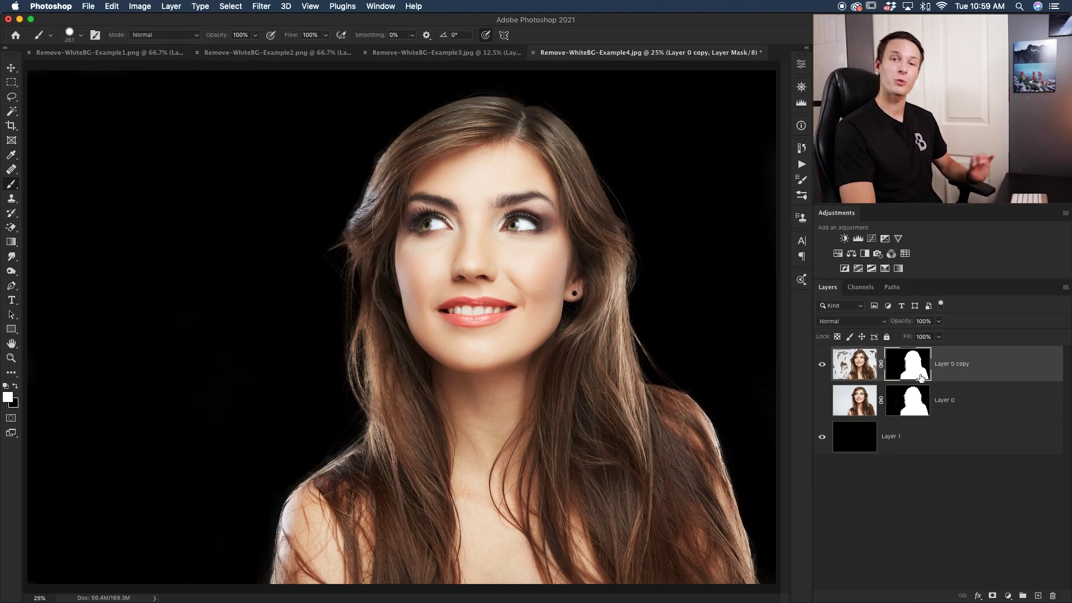
- Compare the refined cutout with the original masked layer, and check it with and without the black fill layer
click(821, 402)
click(821, 402)
click(821, 402)
click(821, 402)
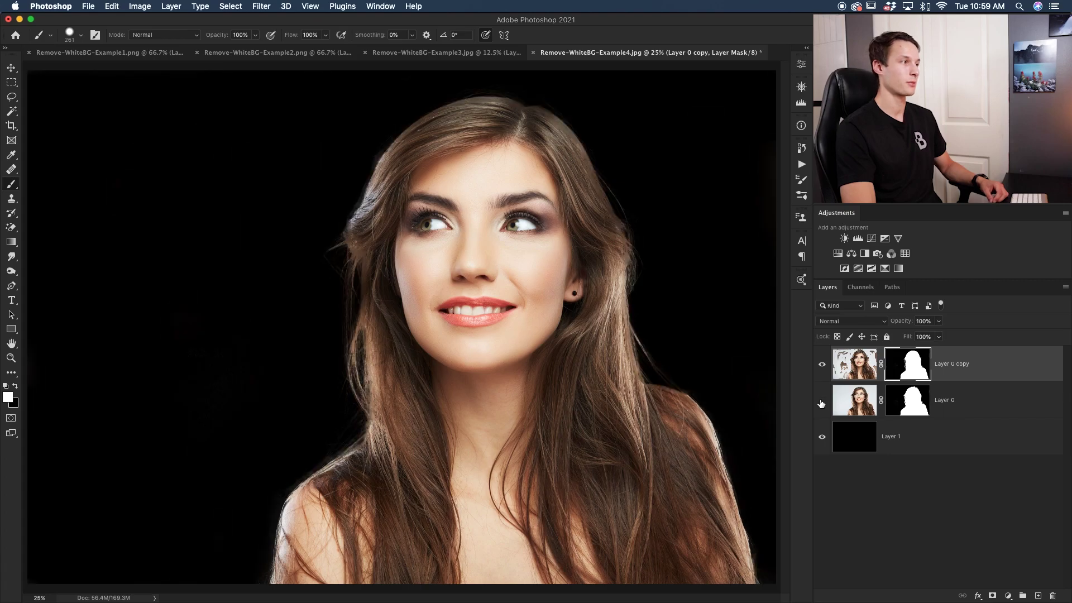
click(821, 402)
click(821, 402)
click(821, 436)
click(821, 437)
click(821, 438)
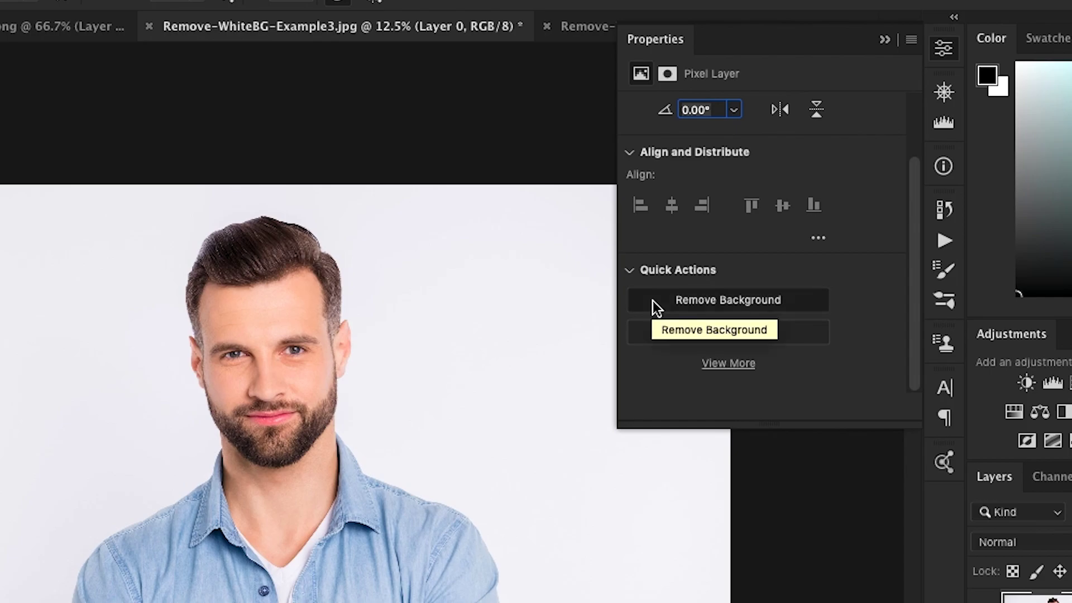
- Apply the Remove Background quick action to the photo of the man in the denim shirt
click(652, 301)
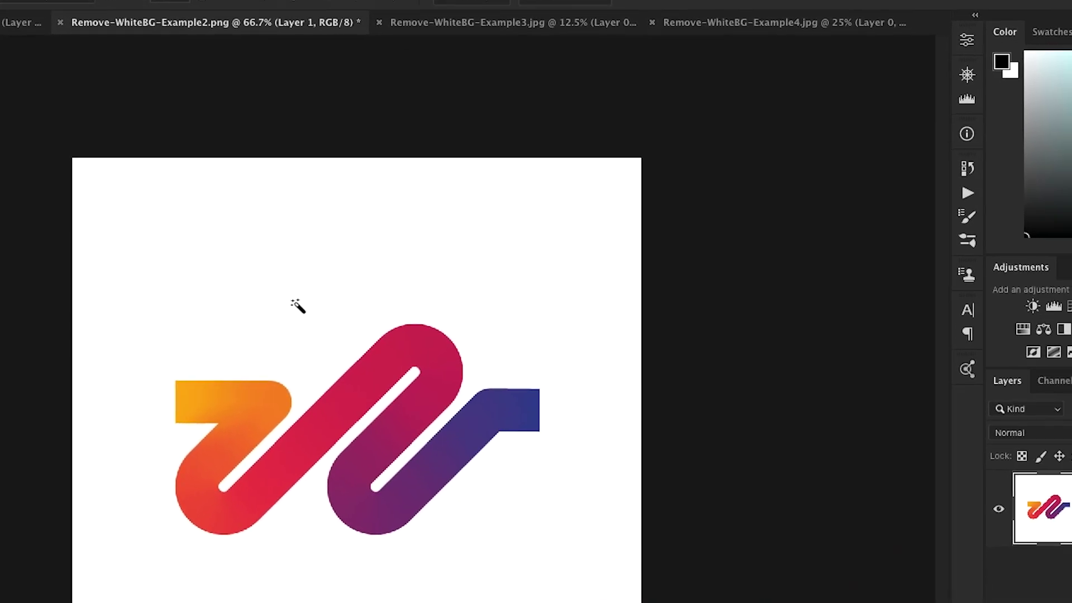
- Select the white background around the colourful logo with the Magic Wand, add a layer mask from it and invert the mask
click(456, 446)
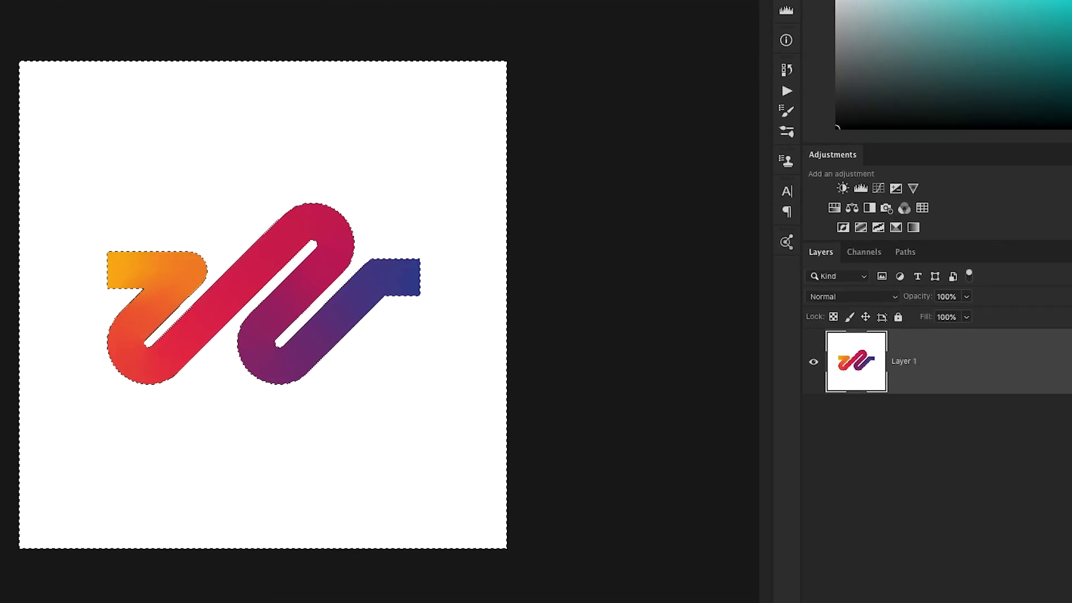
click(871, 602)
key(ctrl+i)
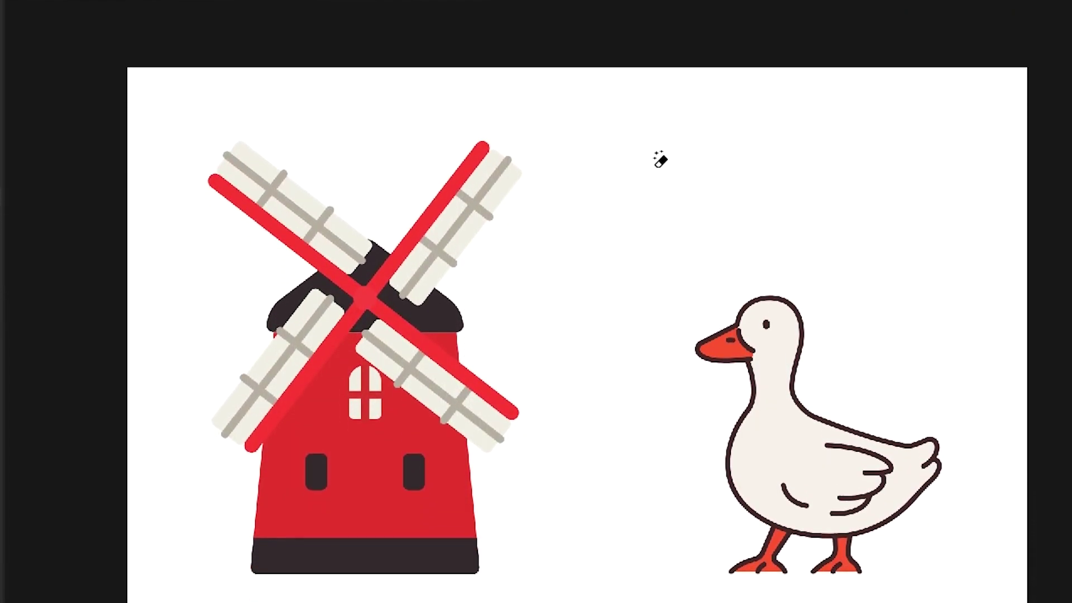
- Erase the white background around the windmill and duck with the Magic Eraser
click(660, 161)
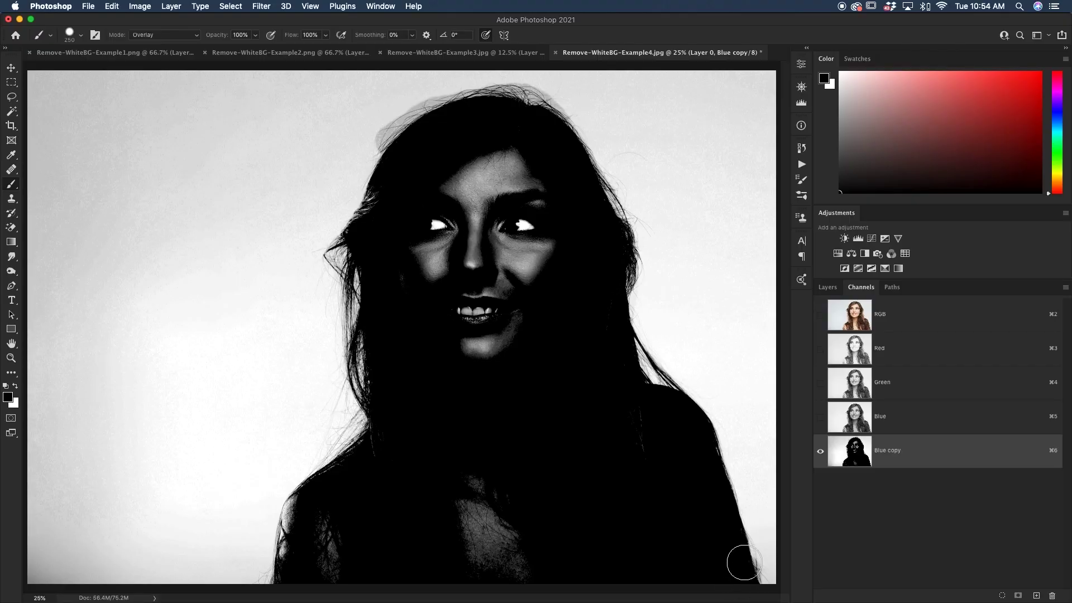
- Paint black in Overlay mode over the woman's gray areas in the Blue copy channel and swap the brush colors
mouse_move(744, 562)
mouse_down()
mouse_move(703, 438)
mouse_move(622, 324)
mouse_move(564, 179)
mouse_move(455, 109)
mouse_move(497, 123)
mouse_move(365, 215)
mouse_move(346, 443)
mouse_move(328, 458)
mouse_move(172, 88)
mouse_move(69, 139)
mouse_move(31, 494)
mouse_move(135, 513)
mouse_move(350, 142)
mouse_move(308, 317)
mouse_move(318, 416)
mouse_move(252, 495)
mouse_up()
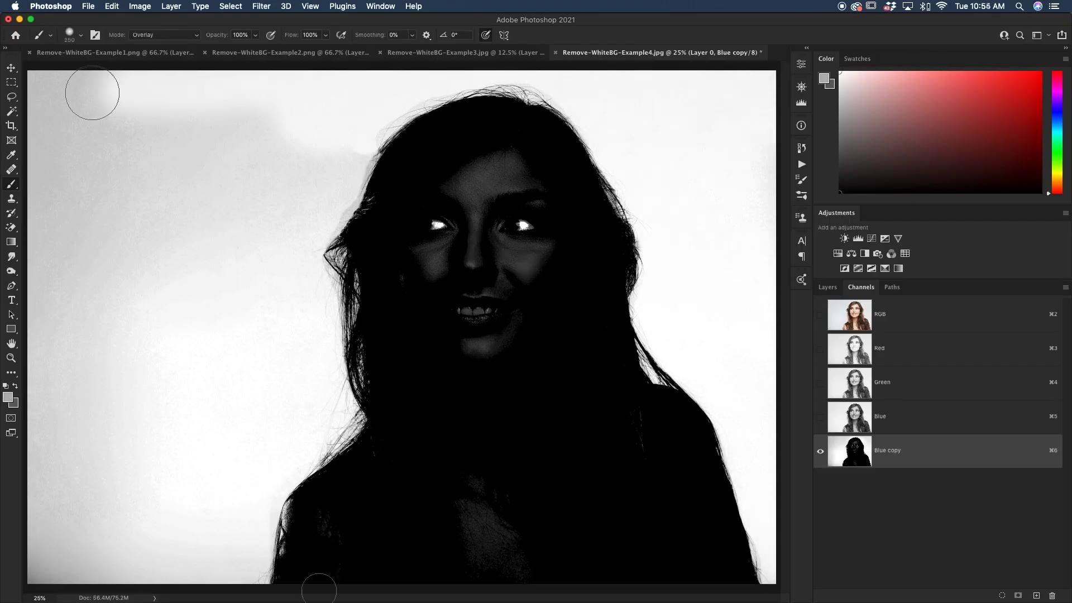
key(x)
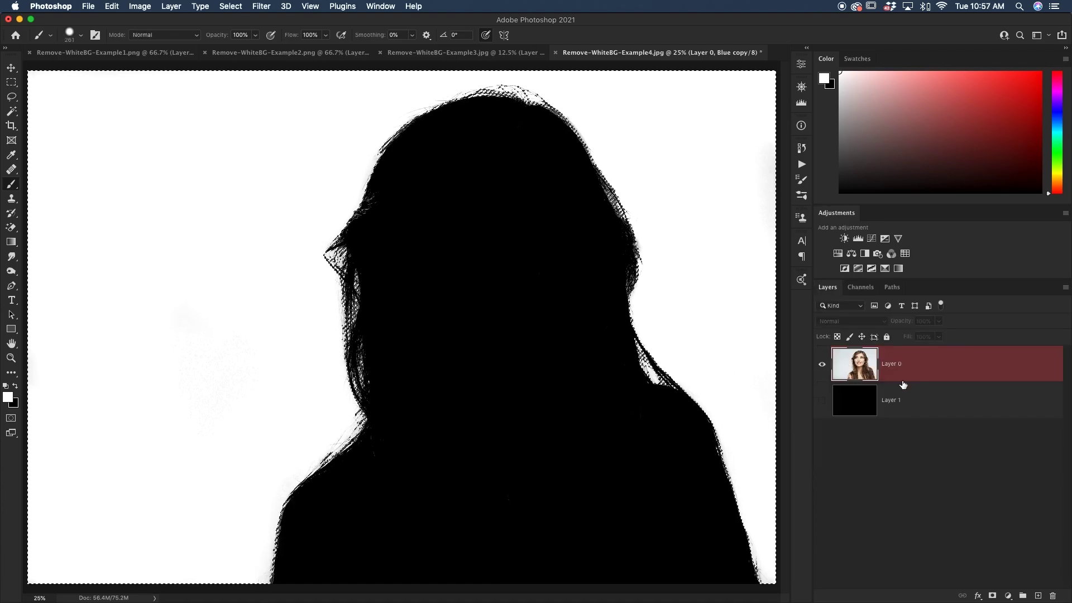
- Add the channel selection as a layer mask on the woman's portrait layer and invert it
alt+click(919, 371)
key(super+i)
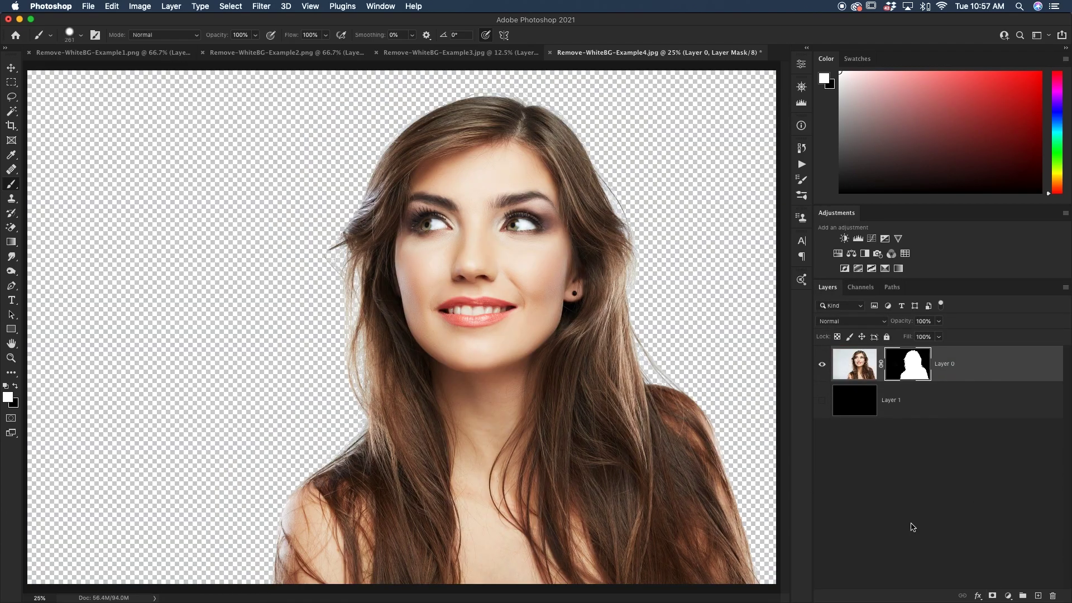
- Refine the portrait mask in Select and Mask, brushing the Refine Edge Brush along the hair on both sides, the crown and the shoulder
key(alt+super+r)
drag(662, 136, 772, 373)
drag(474, 96, 574, 86)
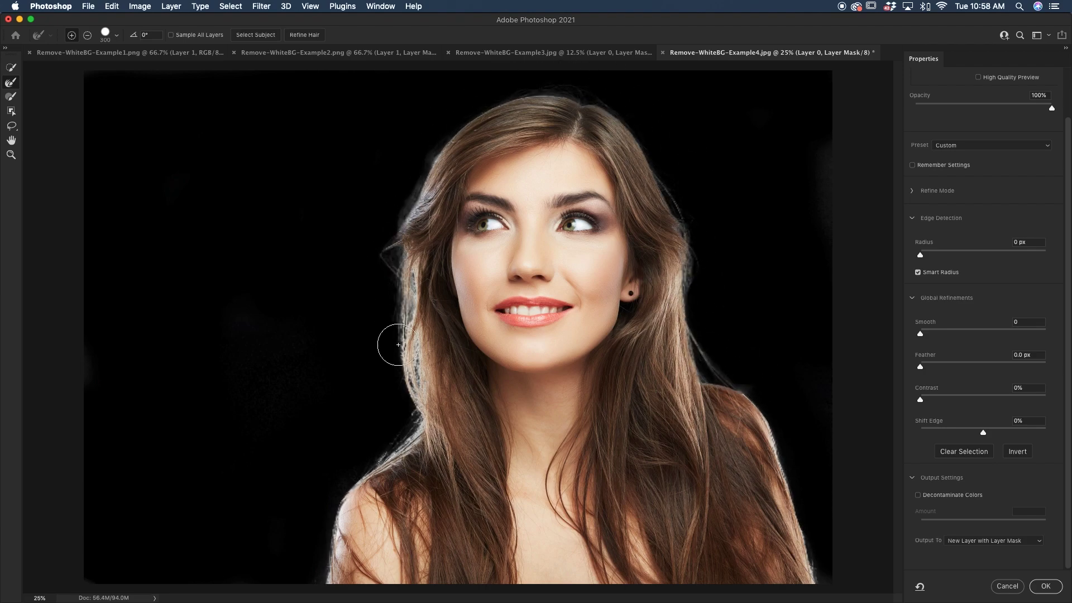
mouse_move(400, 364)
mouse_down()
mouse_move(407, 249)
mouse_move(397, 220)
mouse_up()
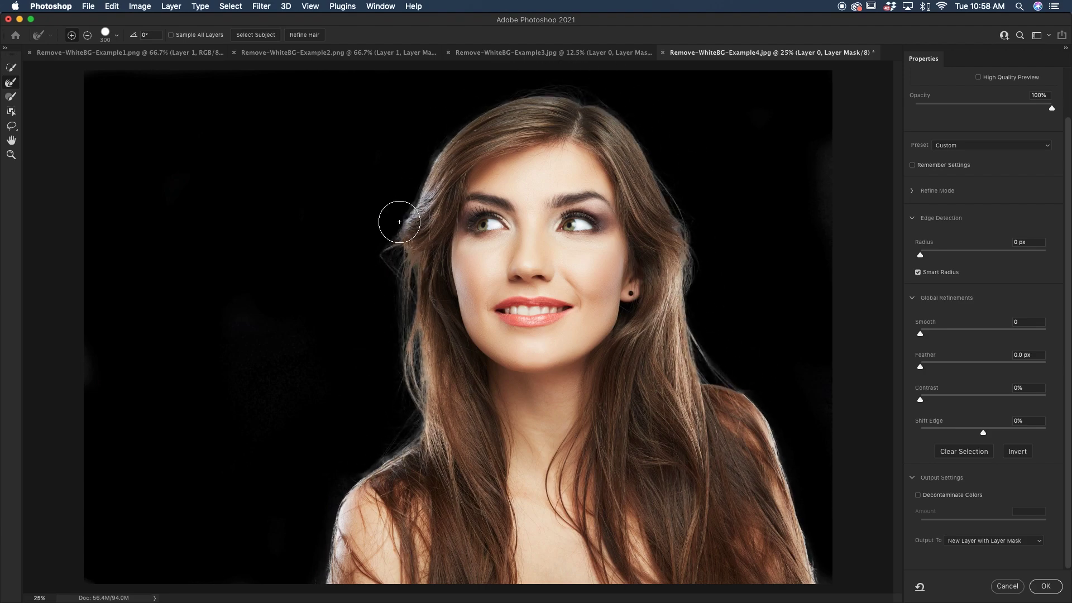
drag(397, 429, 292, 574)
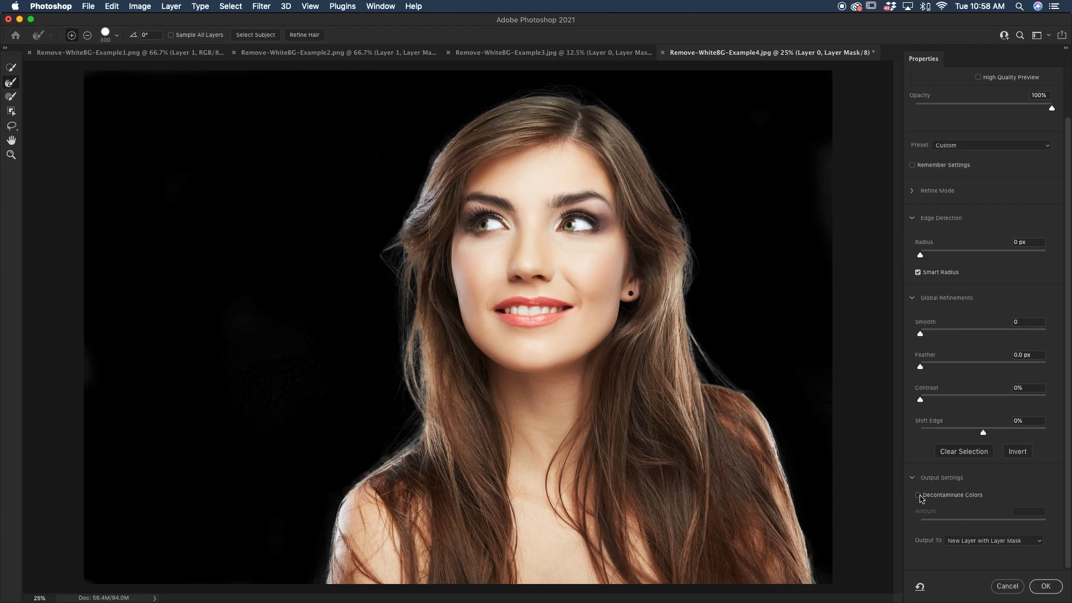